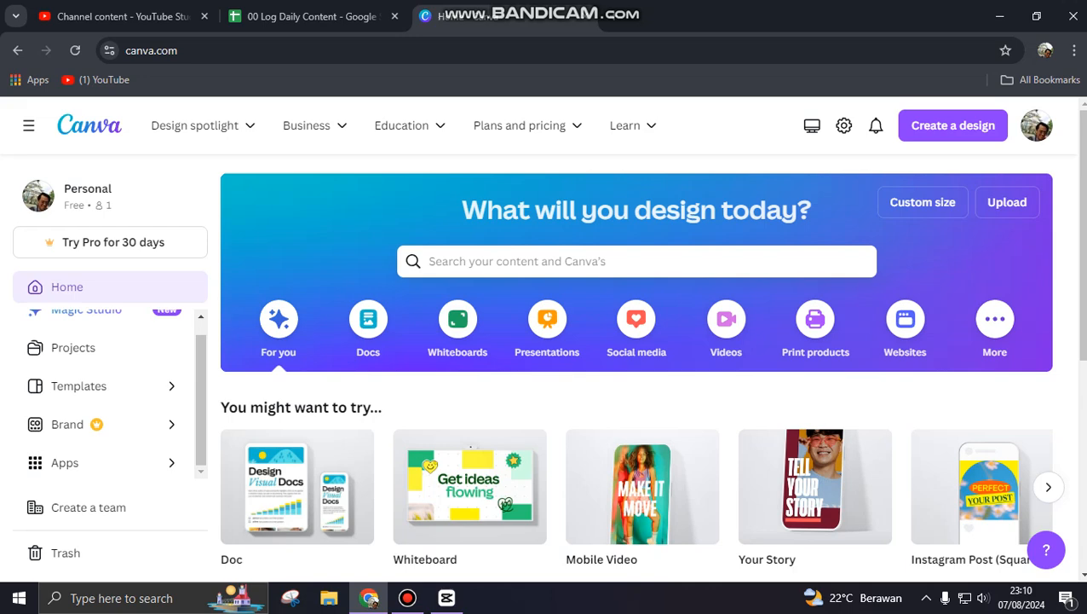
Create a new blank landscape Video design.
left_click(953, 125)
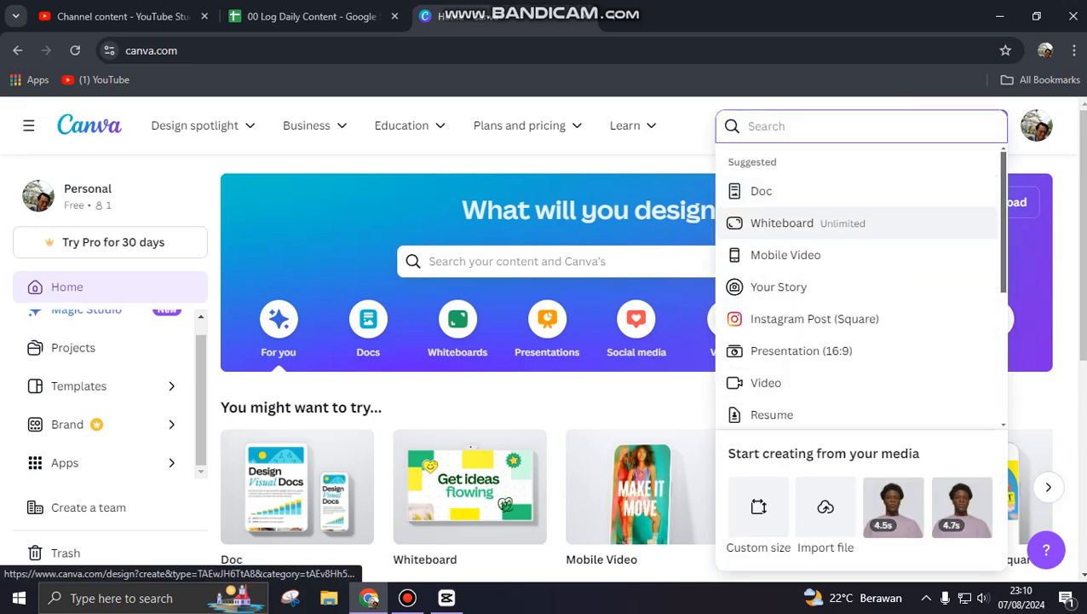
scroll(857, 234, "down", 2)
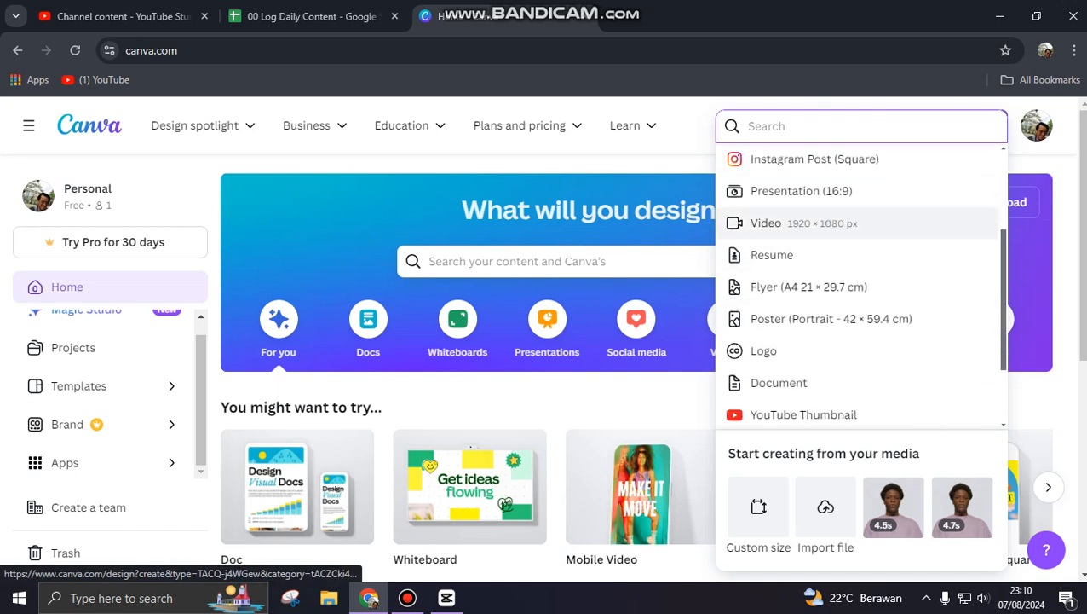
scroll(857, 256, "down", 1)
scroll(856, 290, "up", 3)
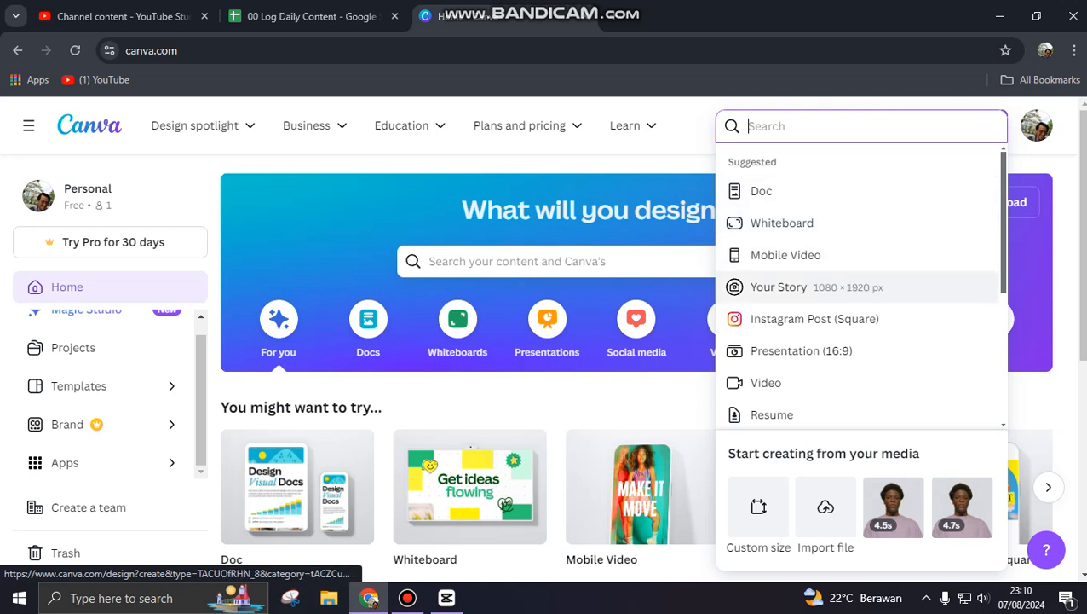
scroll(856, 257, "down", 1)
scroll(856, 256, "up", 1)
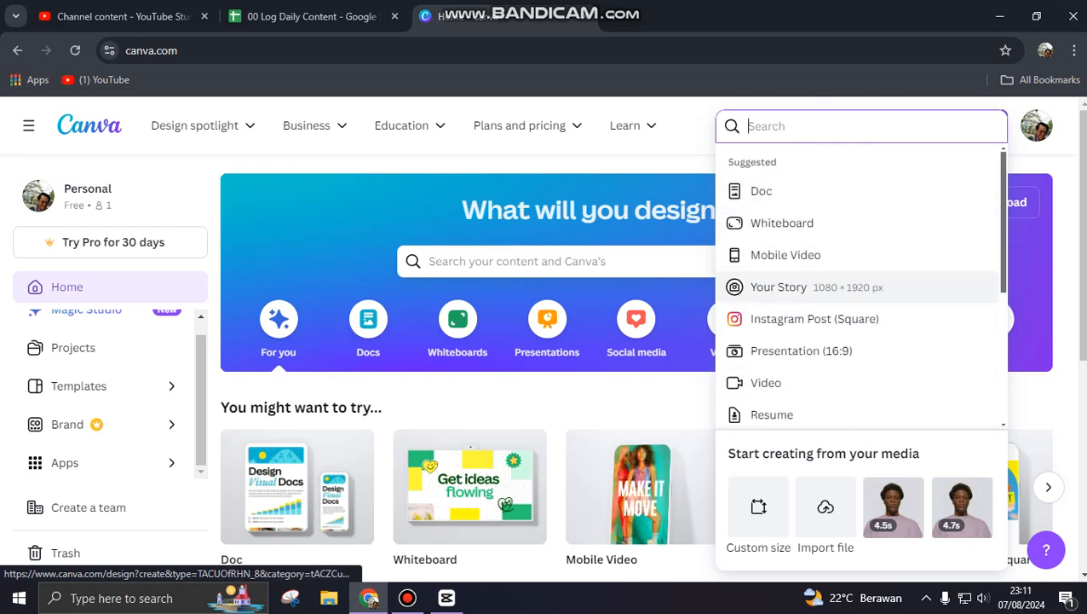
left_click(786, 254)
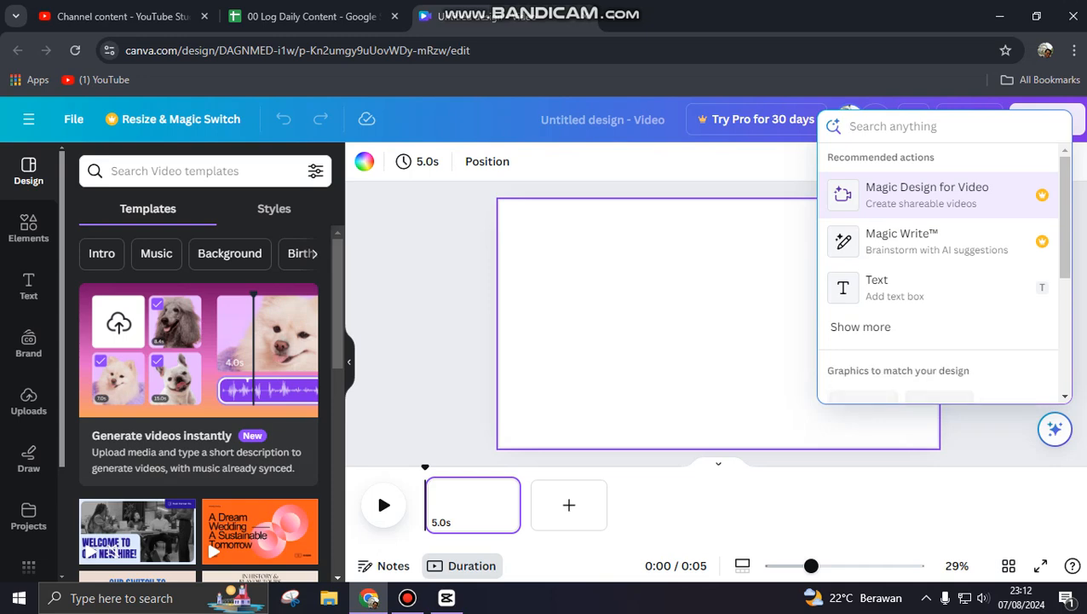
Set the blank page's background to a custom bright green solid color.
left_click(364, 161)
scroll(262, 368, "down", 2)
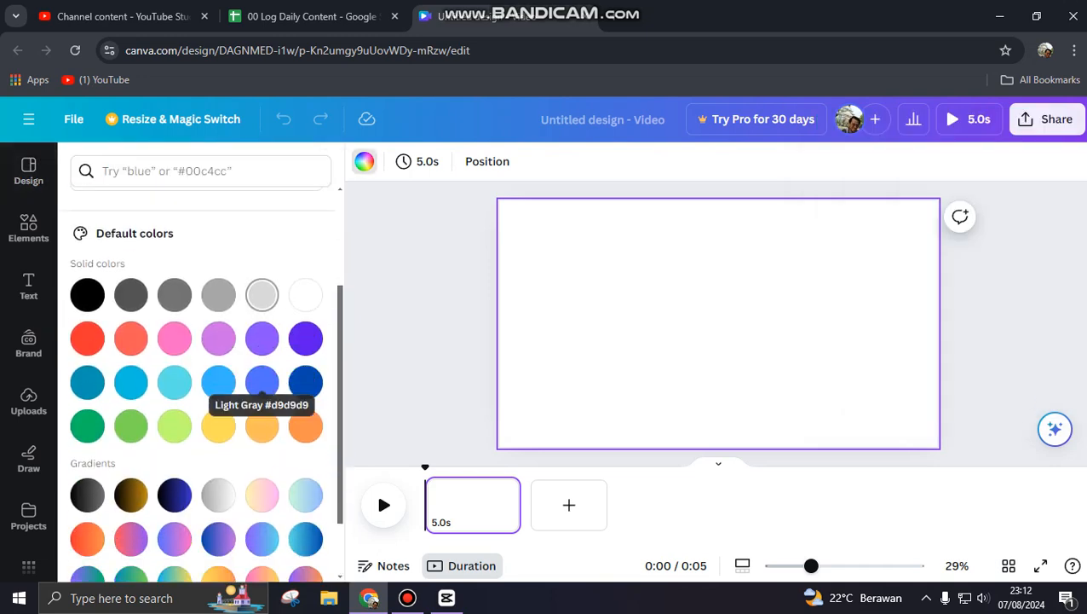
scroll(256, 383, "down", 1)
scroll(130, 350, "up", 3)
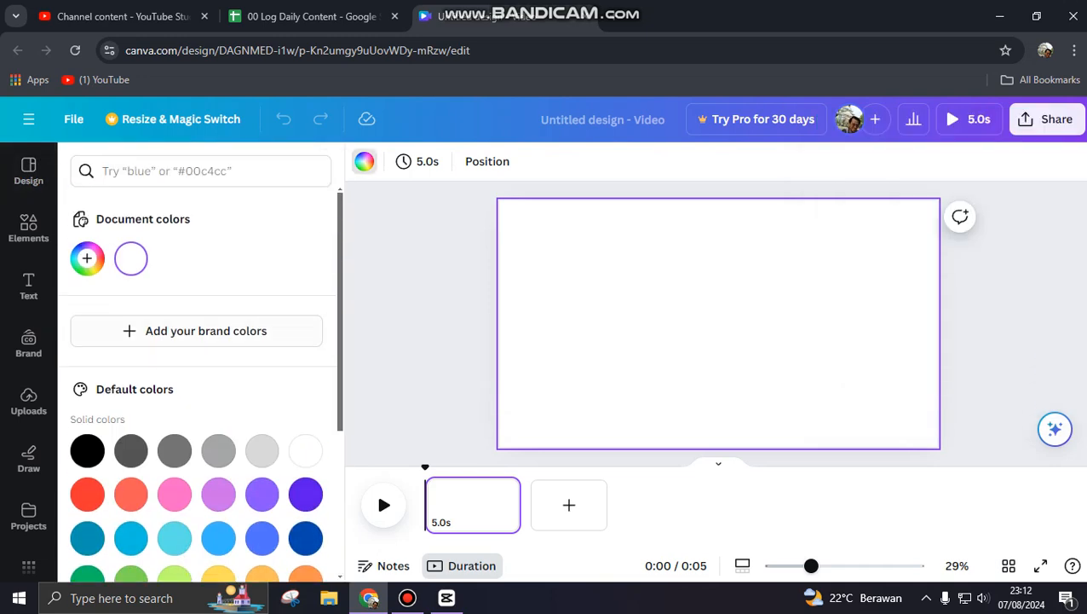
left_click(87, 258)
left_click_drag(88, 434, 103, 434)
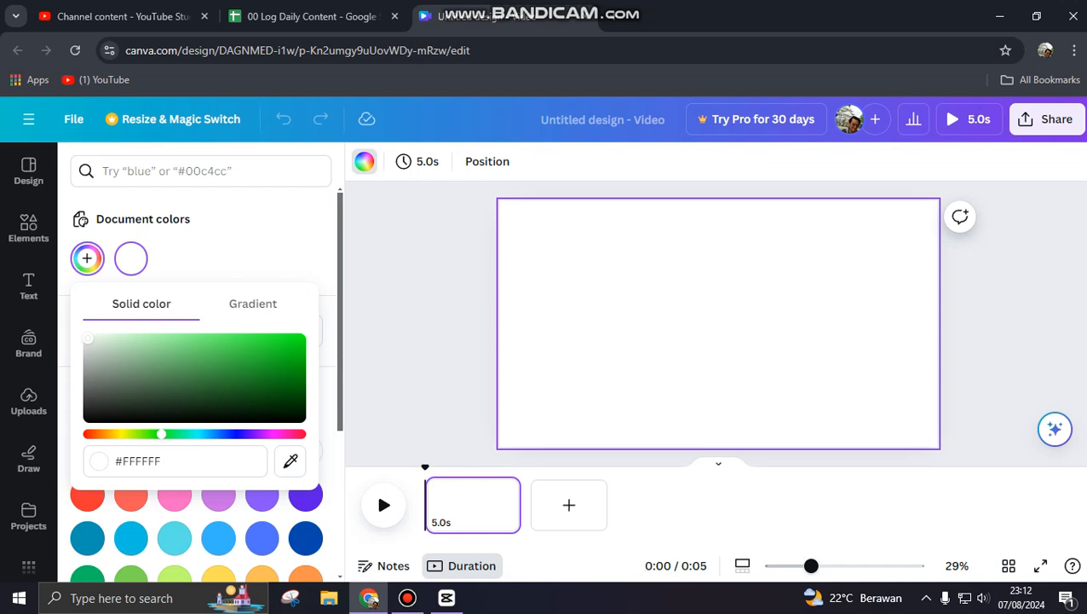
left_click(291, 342)
left_click(718, 323)
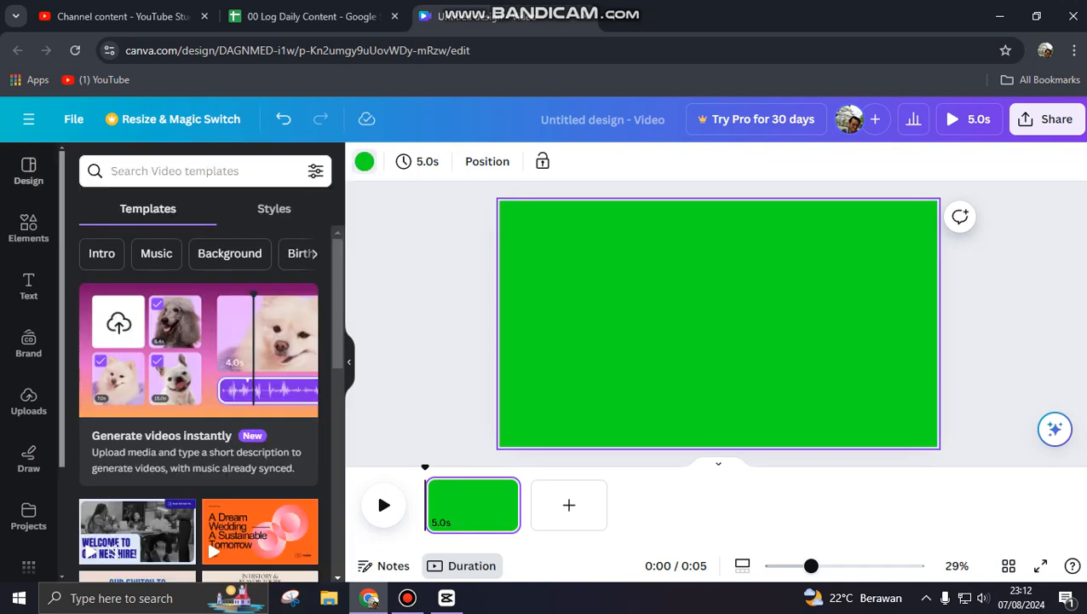
Search the elements library for "car" and limit the results to graphics.
left_click(28, 228)
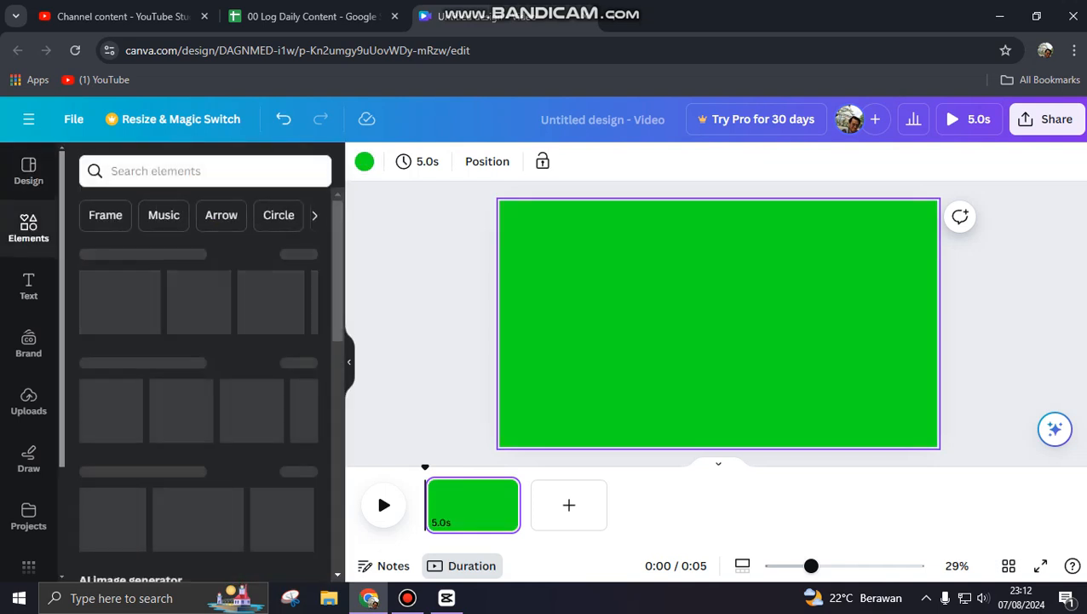
left_click(187, 171)
type("car")
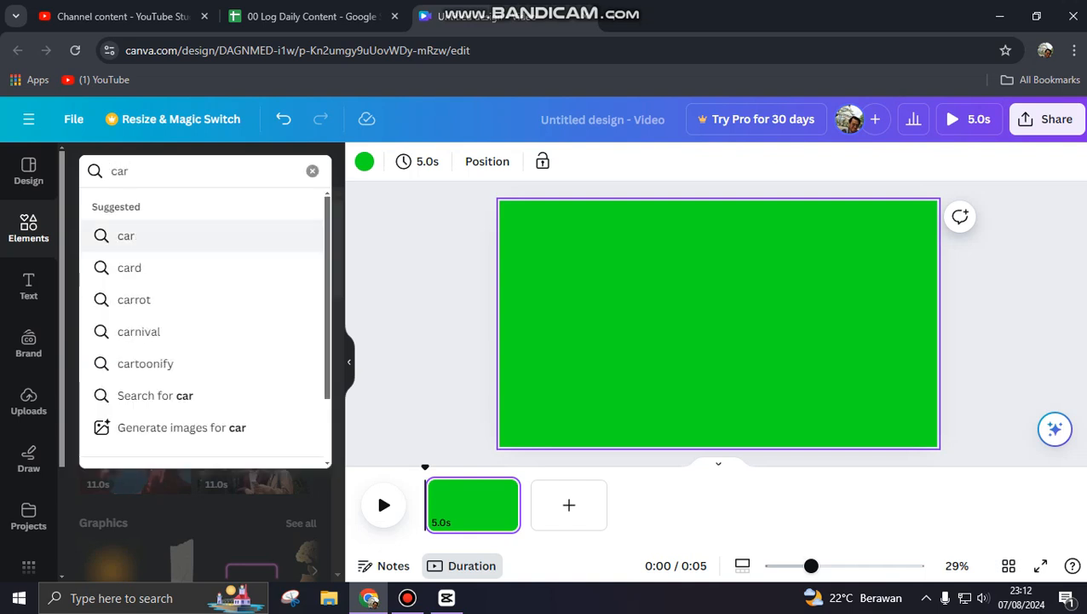
key("Return")
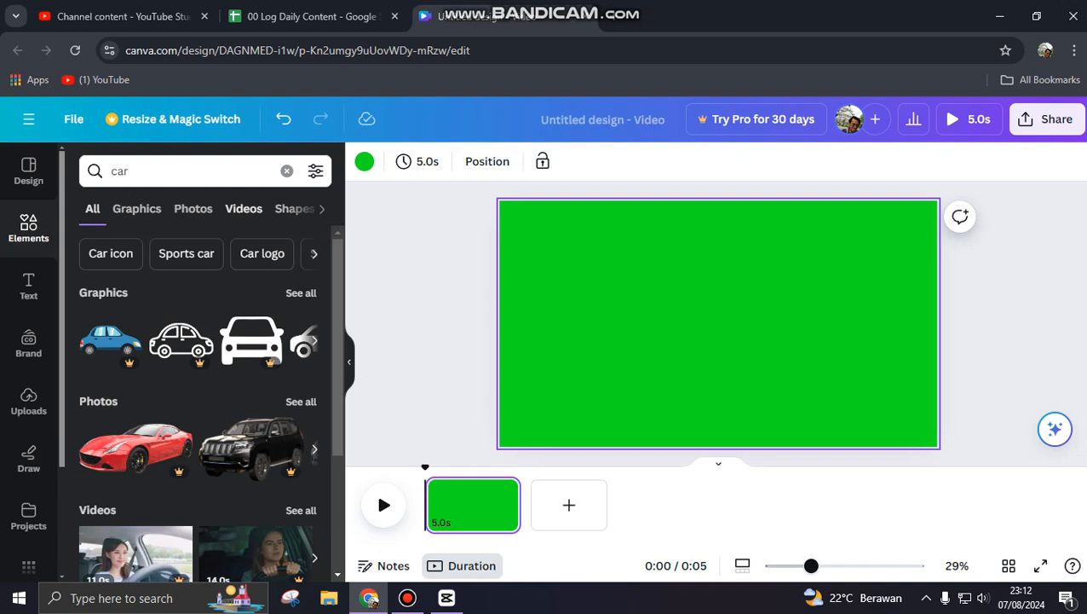
scroll(210, 384, "down", 3)
scroll(210, 383, "up", 3)
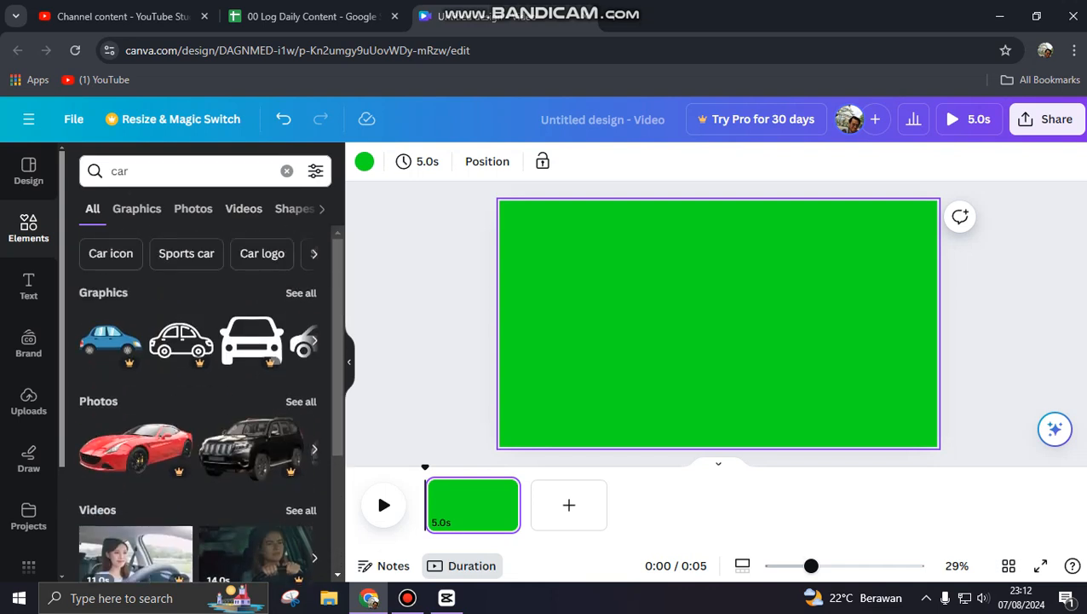
left_click(136, 209)
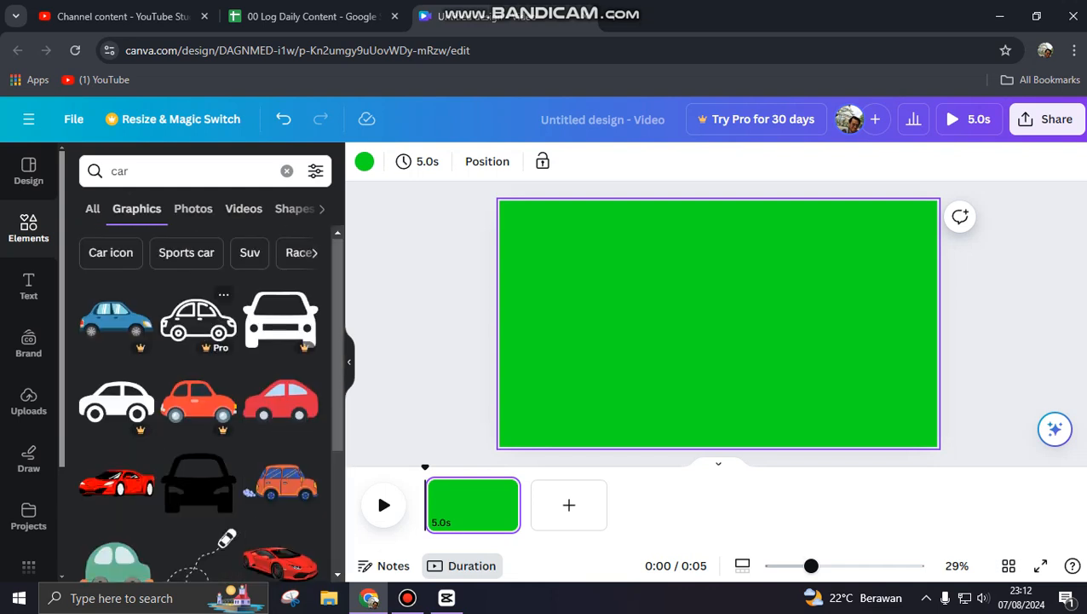
Add the animated blue car with orange windows to the green page, shrink it to under half the page width and center it.
scroll(256, 328, "down", 2)
scroll(210, 383, "down", 3)
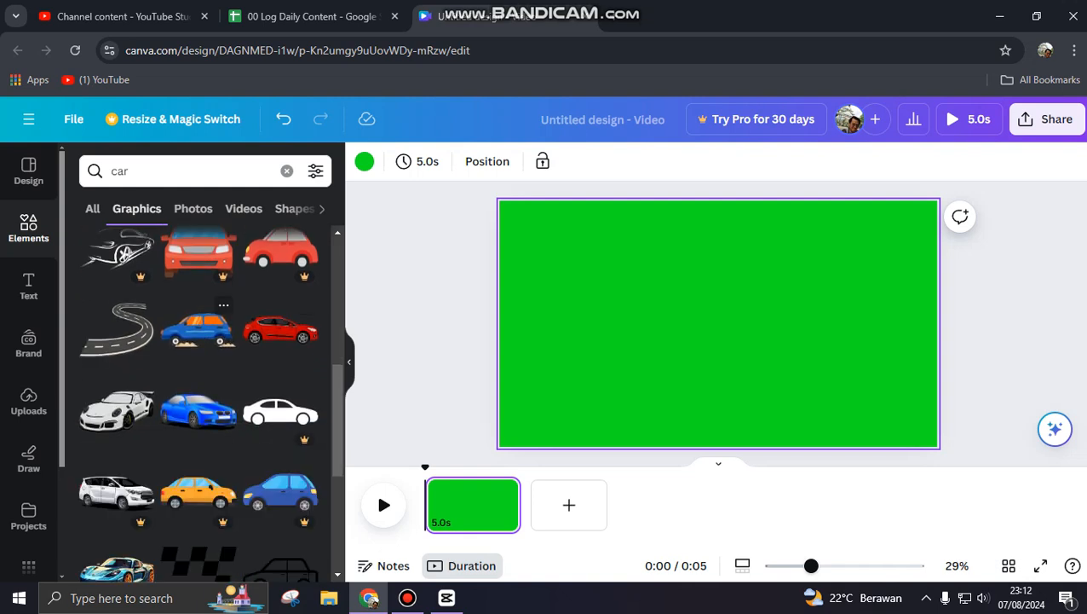
left_click_drag(290, 334, 725, 341)
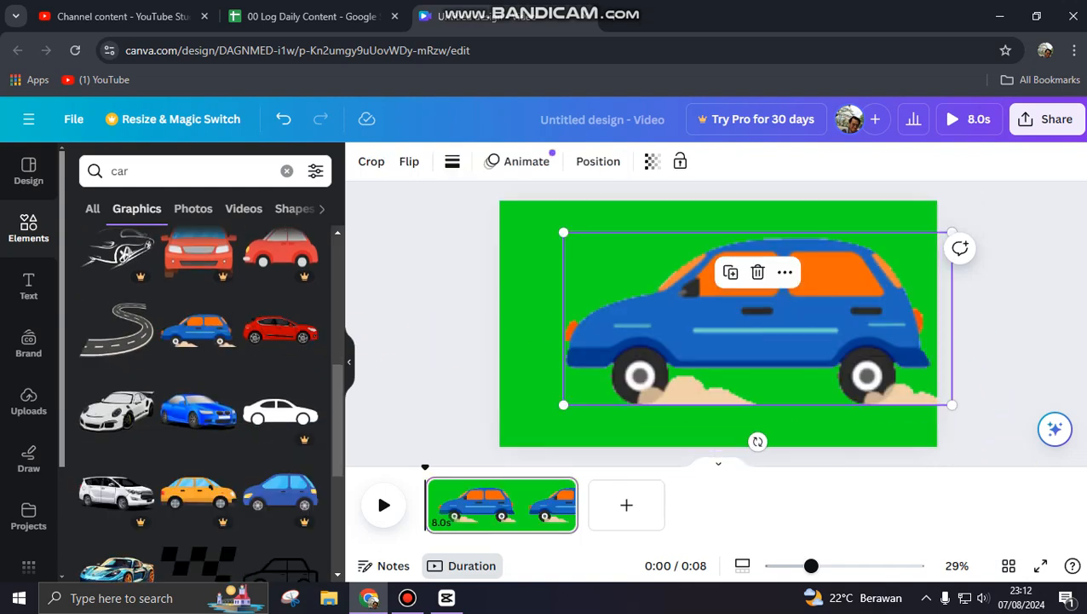
left_click_drag(952, 405, 765, 320)
left_click_drag(665, 281, 720, 319)
left_click_drag(818, 357, 810, 354)
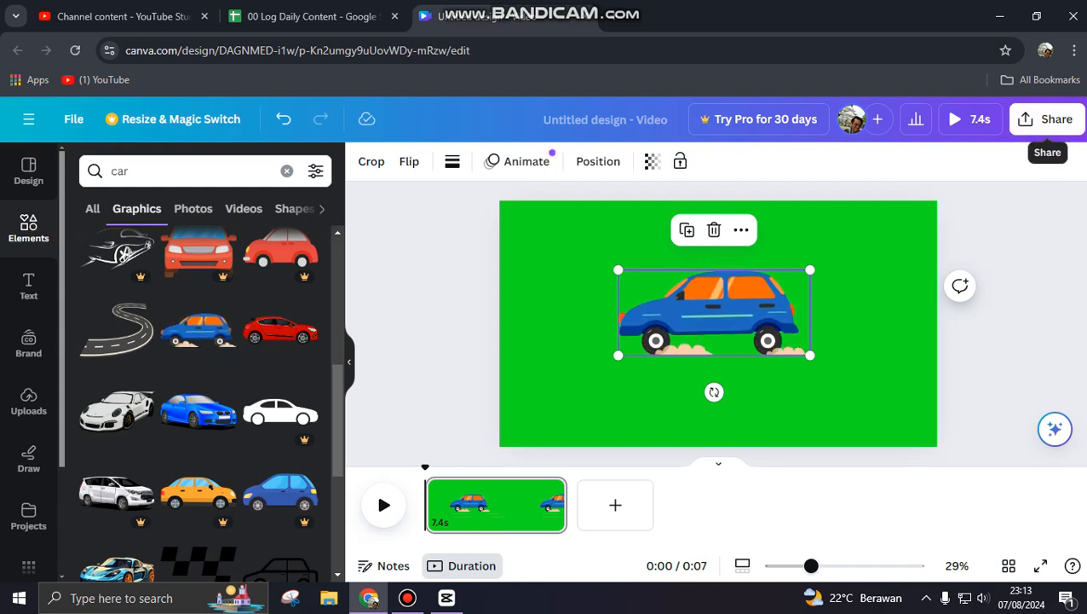
left_click(1007, 317)
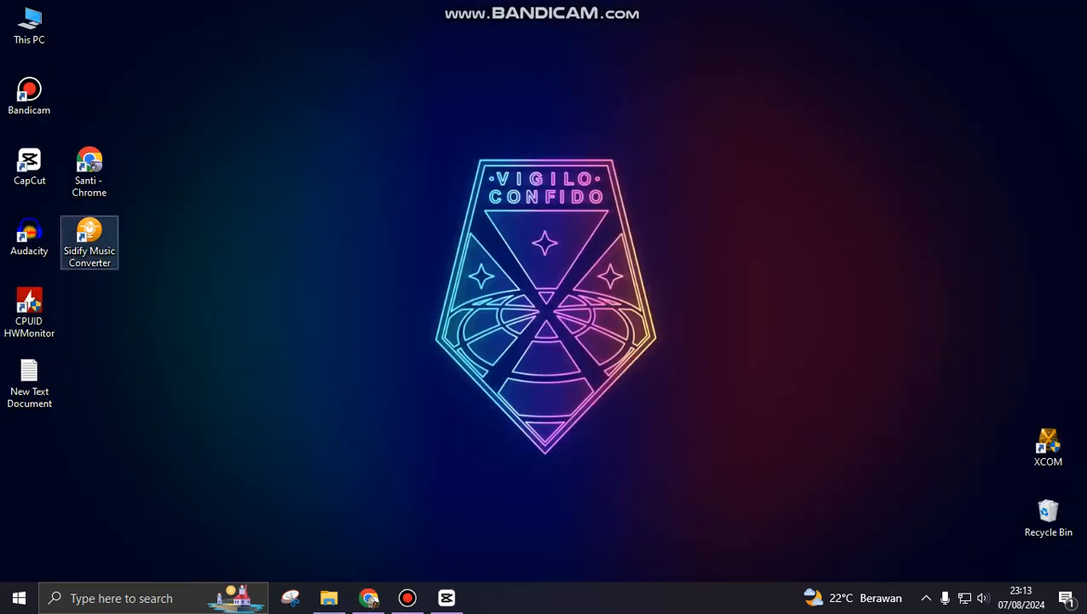
Switch to CapCut and import today's Untitled design video from the Downloads folder.
left_click(446, 597)
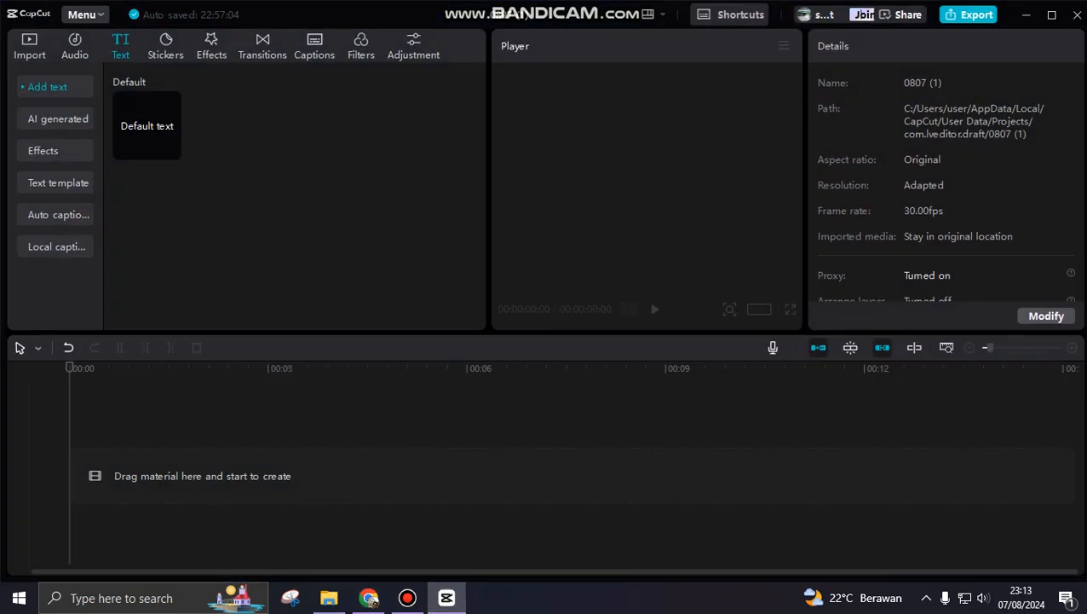
left_click(48, 87)
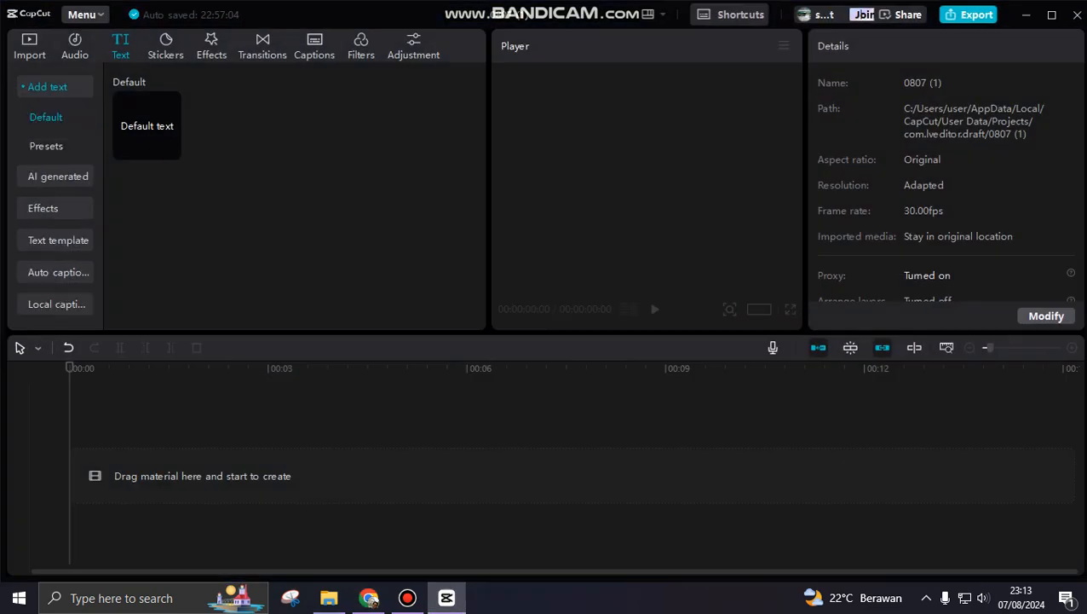
left_click(47, 87)
left_click(30, 46)
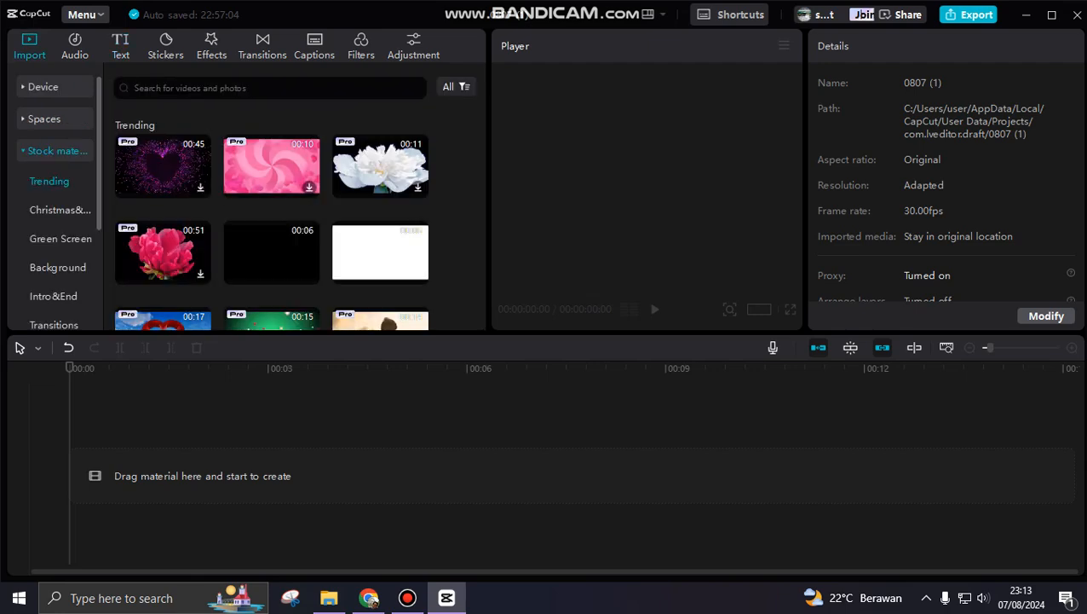
left_click(42, 86)
left_click(260, 197)
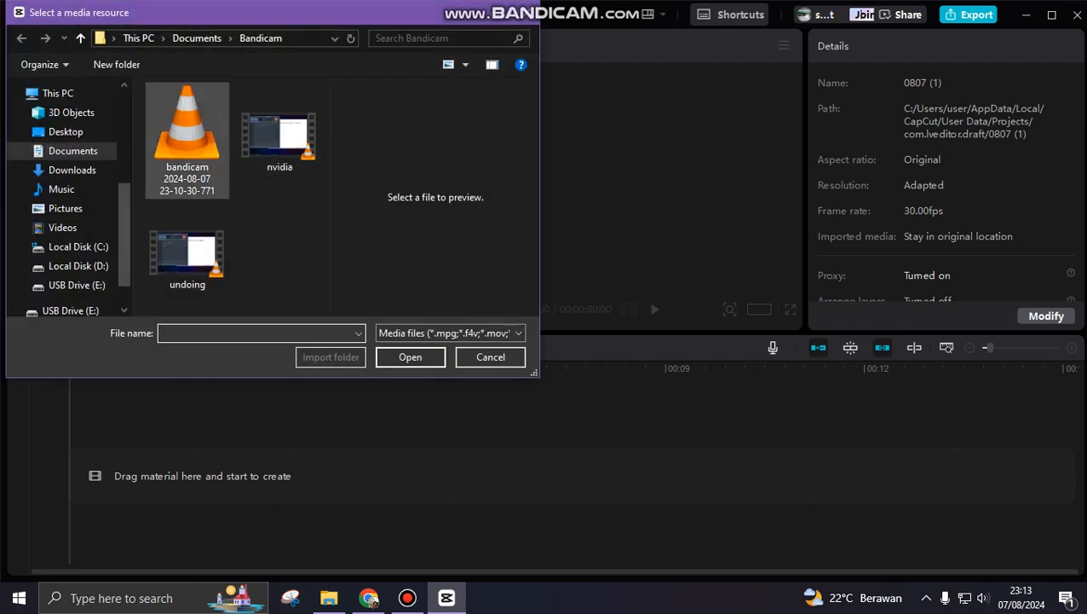
left_click(72, 171)
left_click(196, 134)
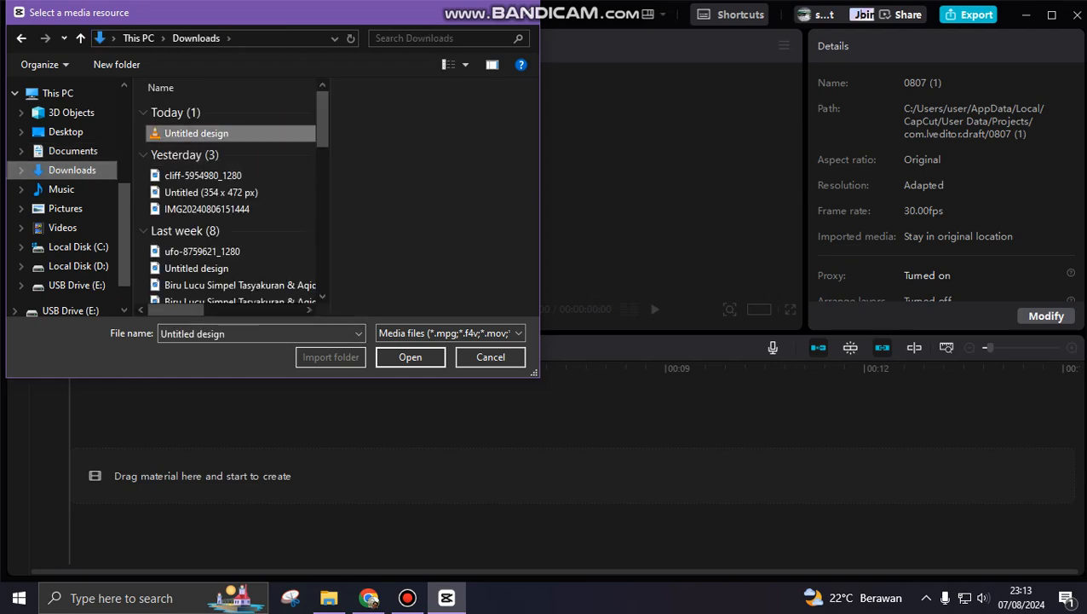
key("Return")
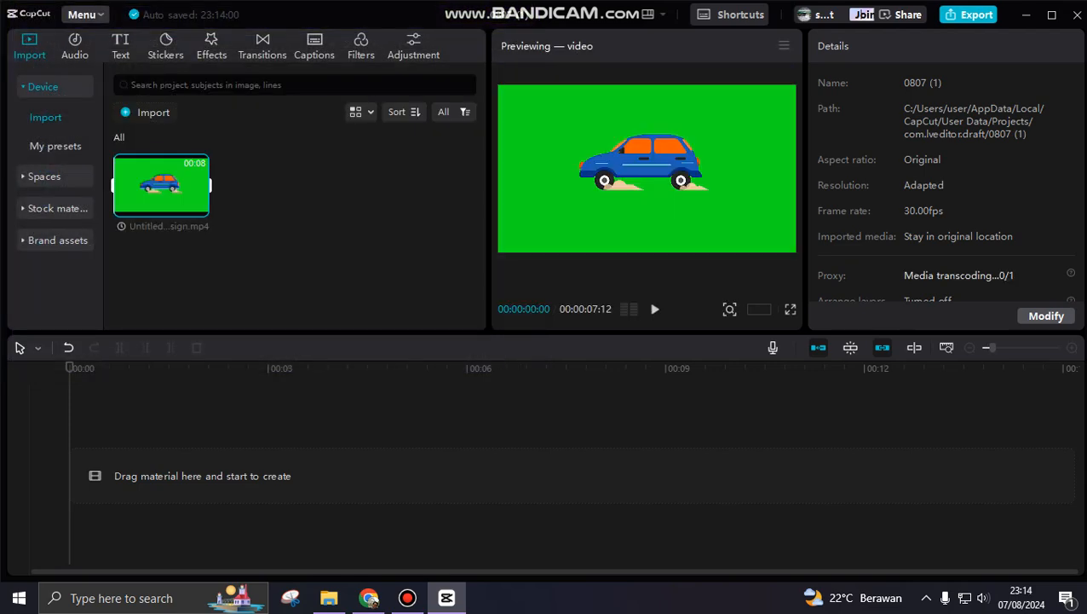
Place the imported car clip at the start of the timeline and play a preview of it.
left_click_drag(161, 185, 104, 469)
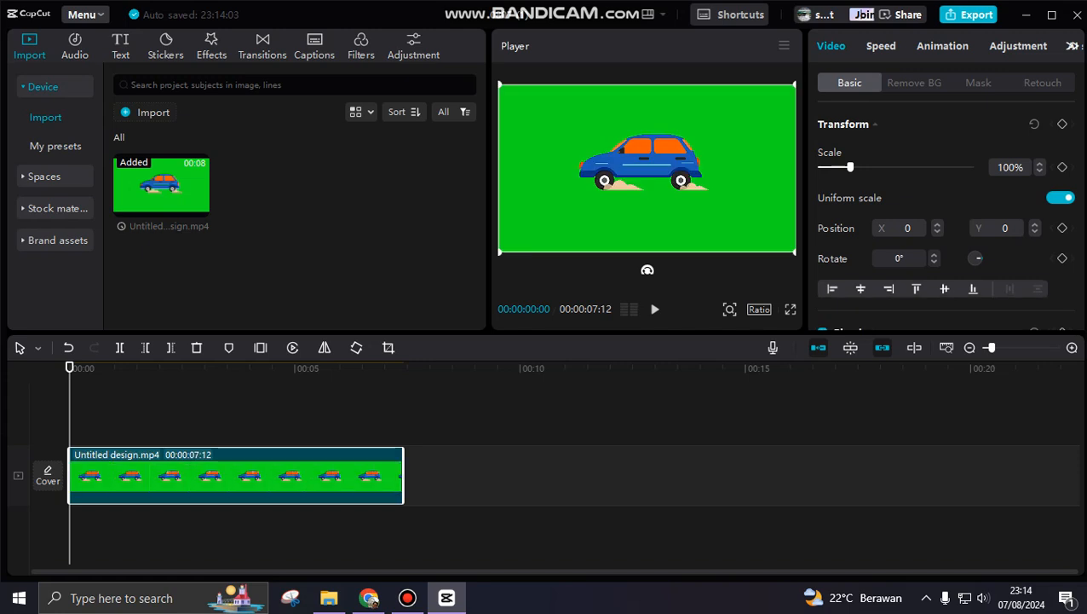
key("space")
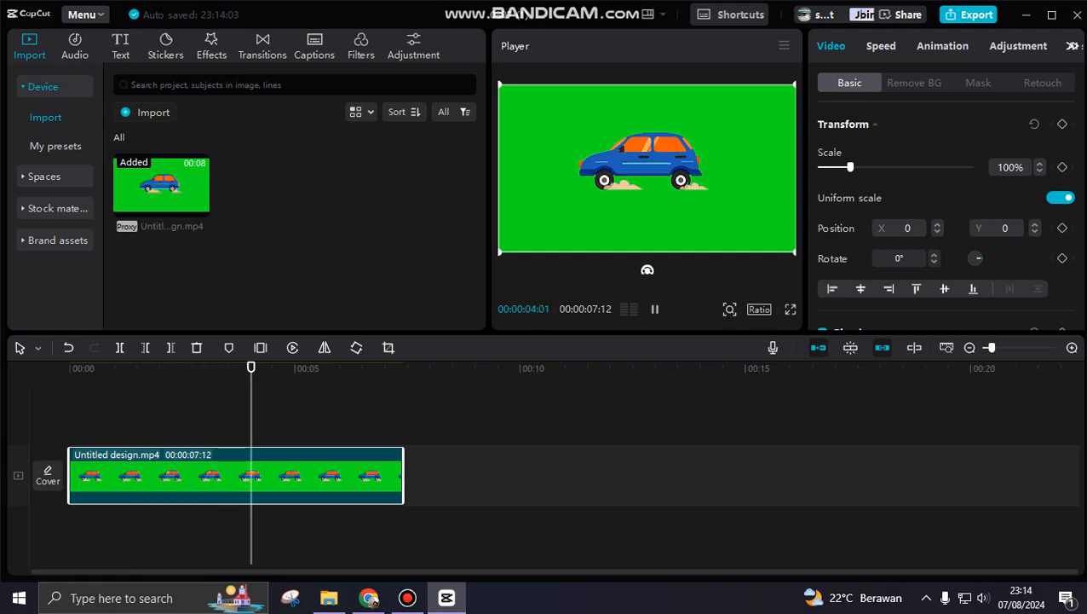
key("space")
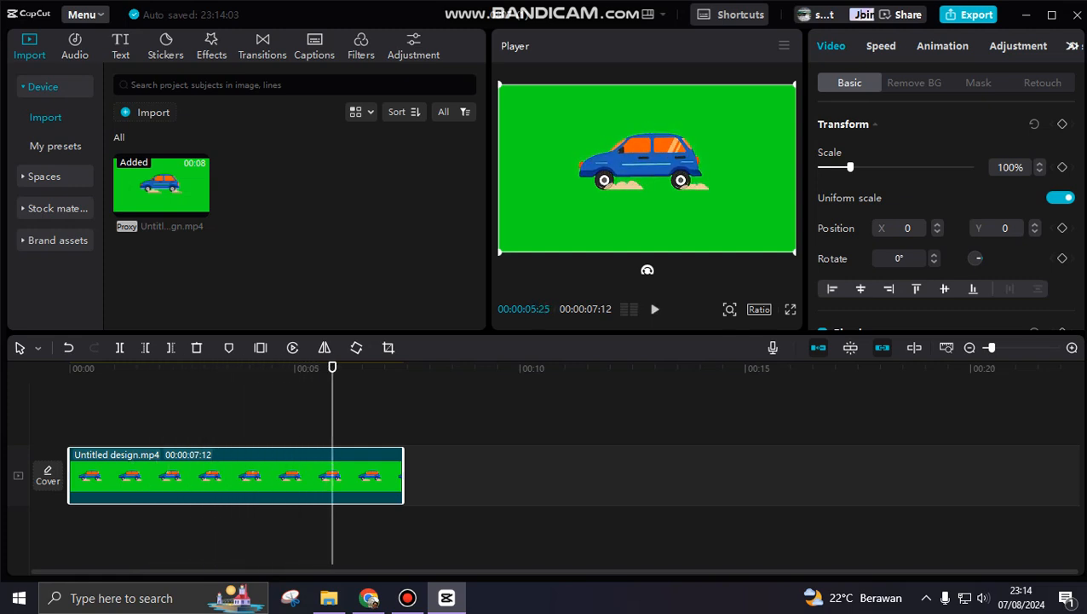
Return to the clip's start, enable Chroma key in its background removal settings and pick the green background as the key color.
left_click(914, 83)
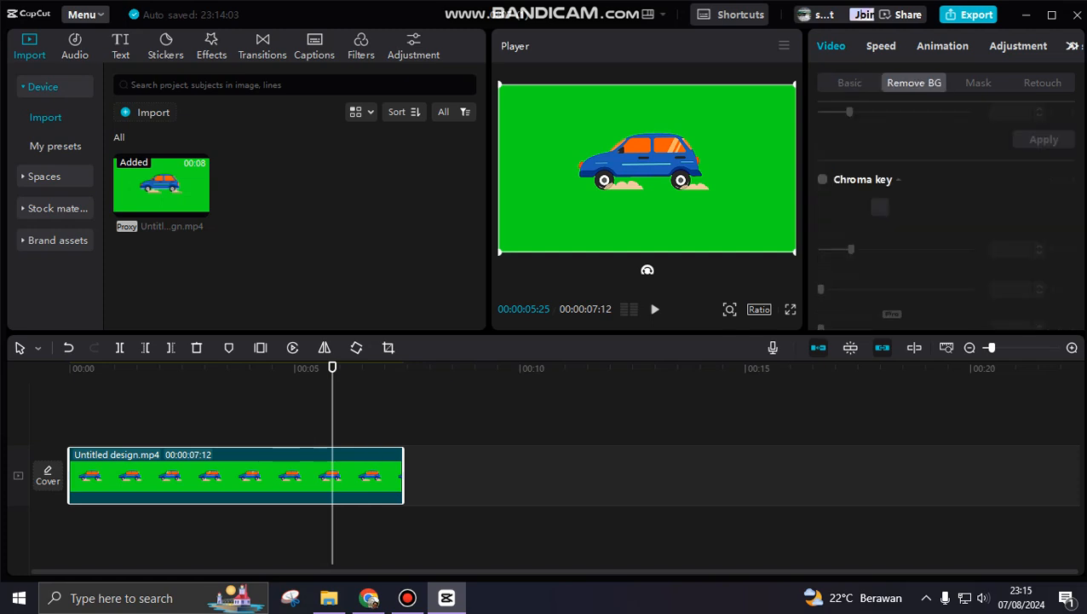
left_click_drag(332, 367, 70, 367)
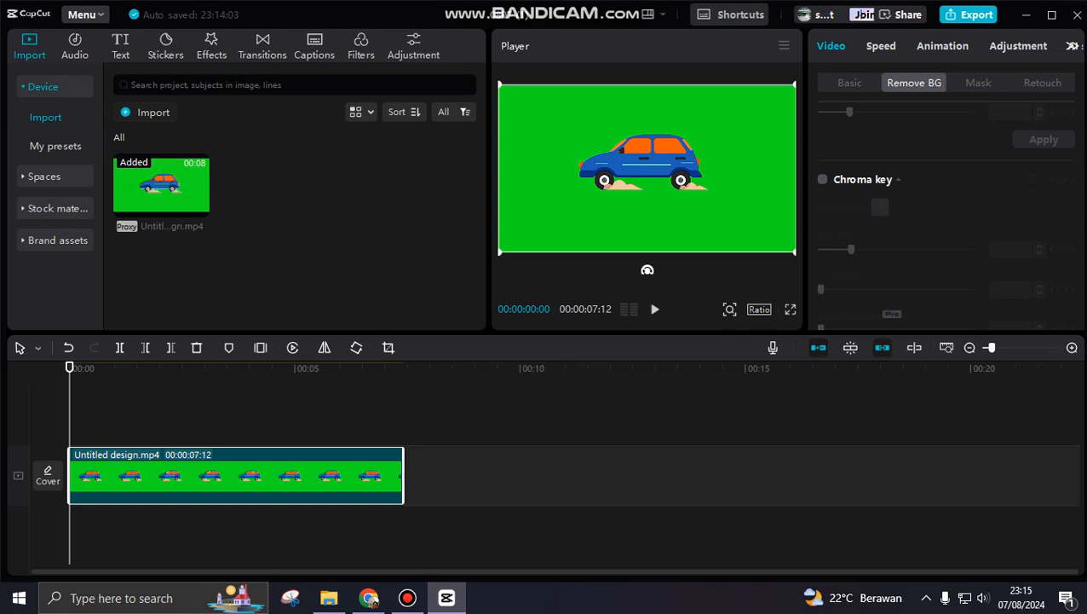
left_click(849, 82)
left_click(915, 83)
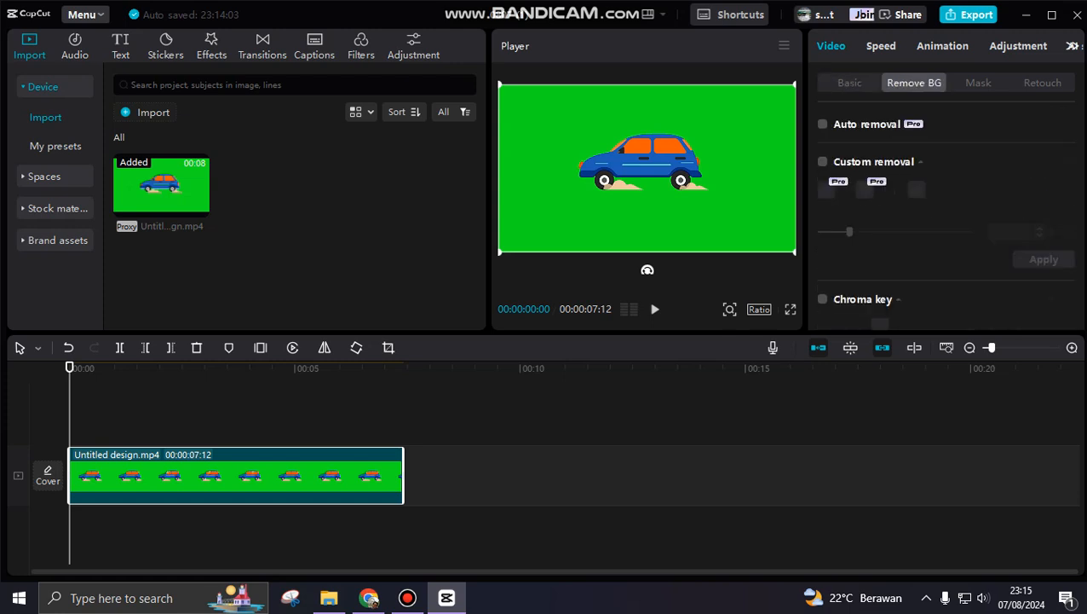
scroll(914, 221, "down", 1)
left_click(822, 242)
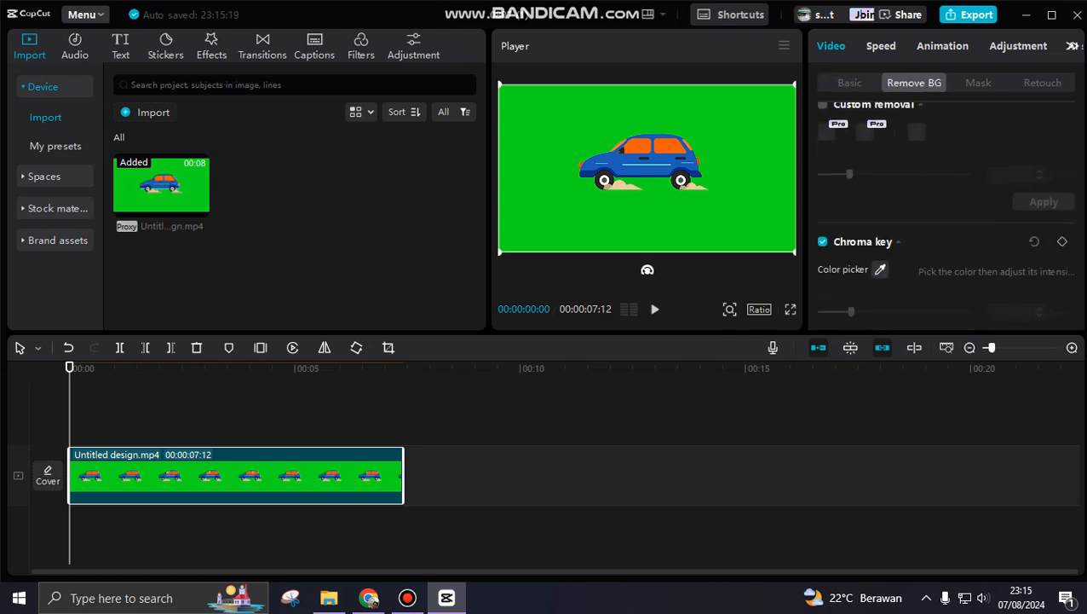
scroll(938, 213, "down", 1)
left_click(880, 150)
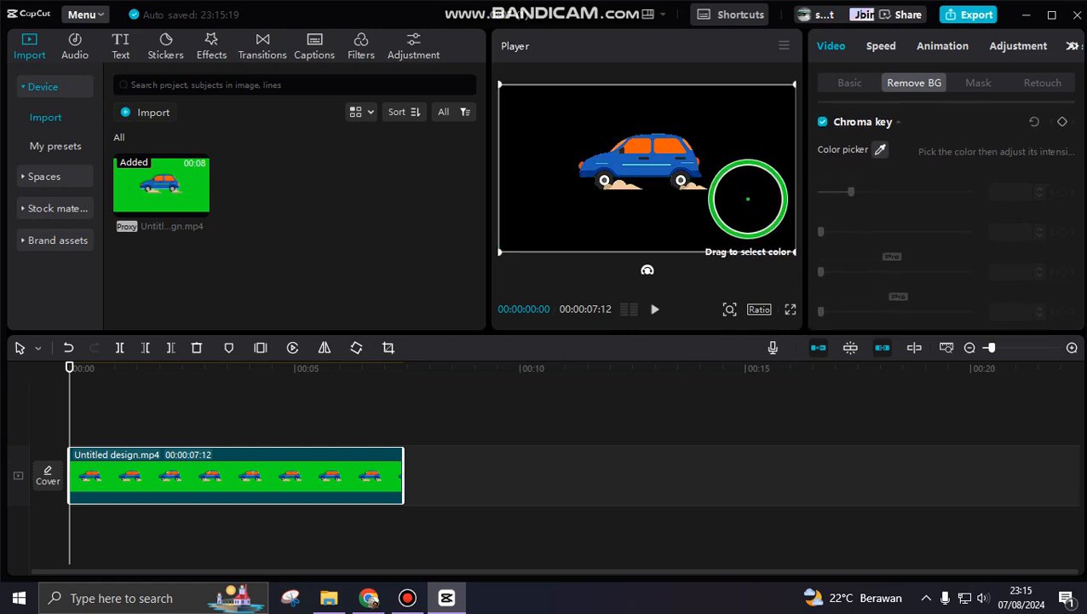
left_click(744, 198)
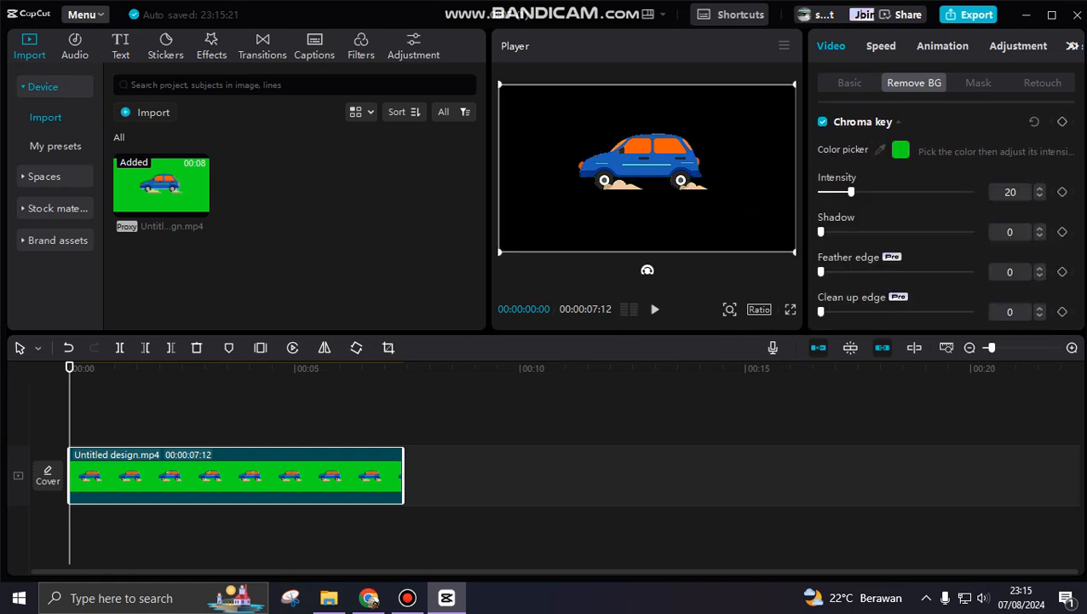
Play a preview of the keyed car clip and look through its In animations, then its Combo animations.
key("space")
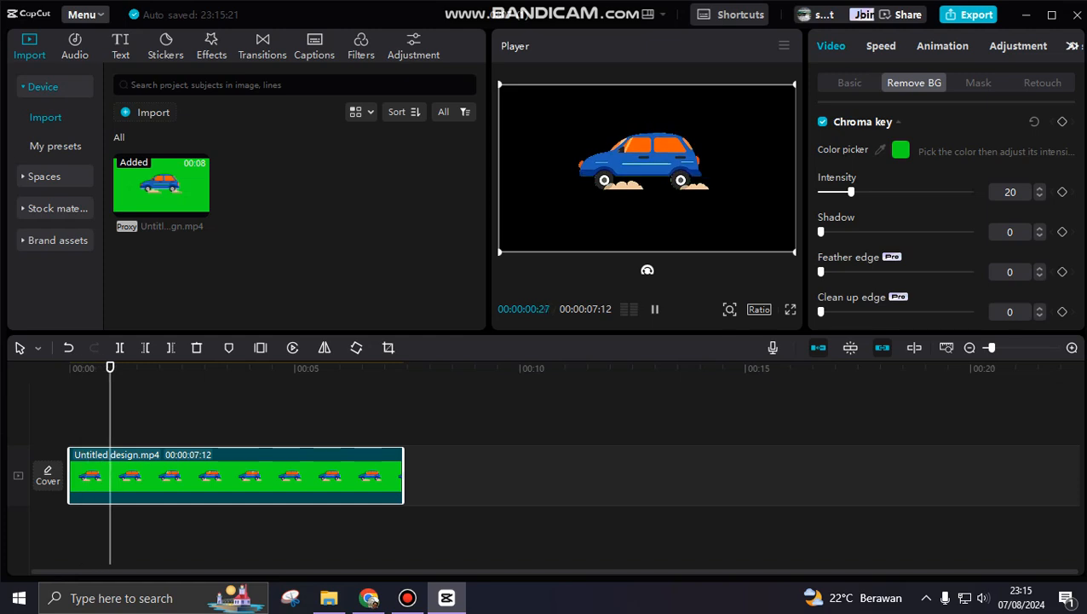
left_click(943, 46)
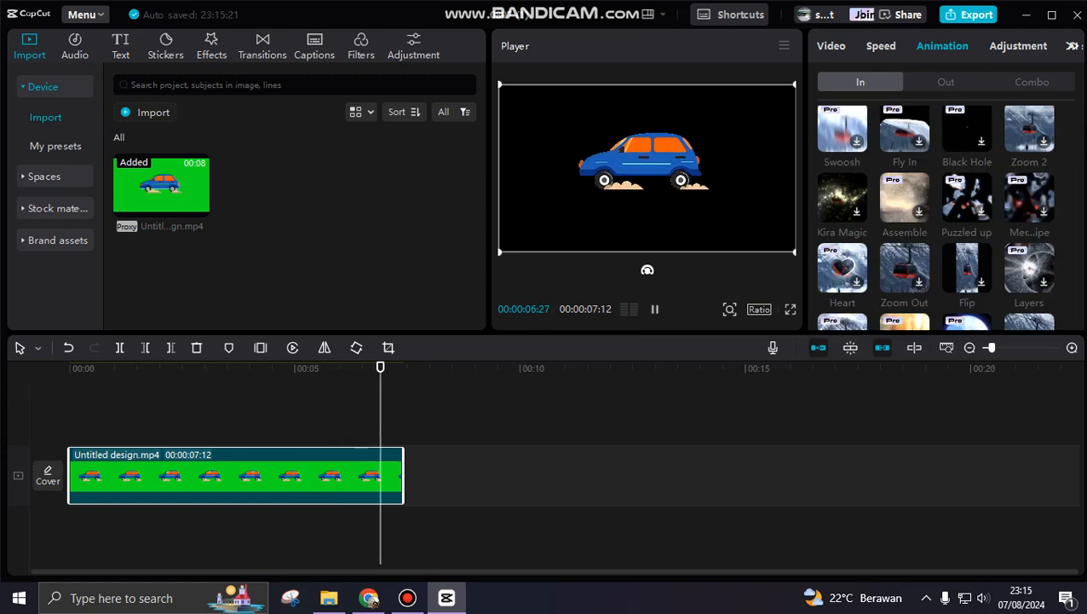
scroll(938, 213, "down", 5)
scroll(937, 214, "down", 1)
scroll(937, 214, "up", 3)
left_click(1032, 82)
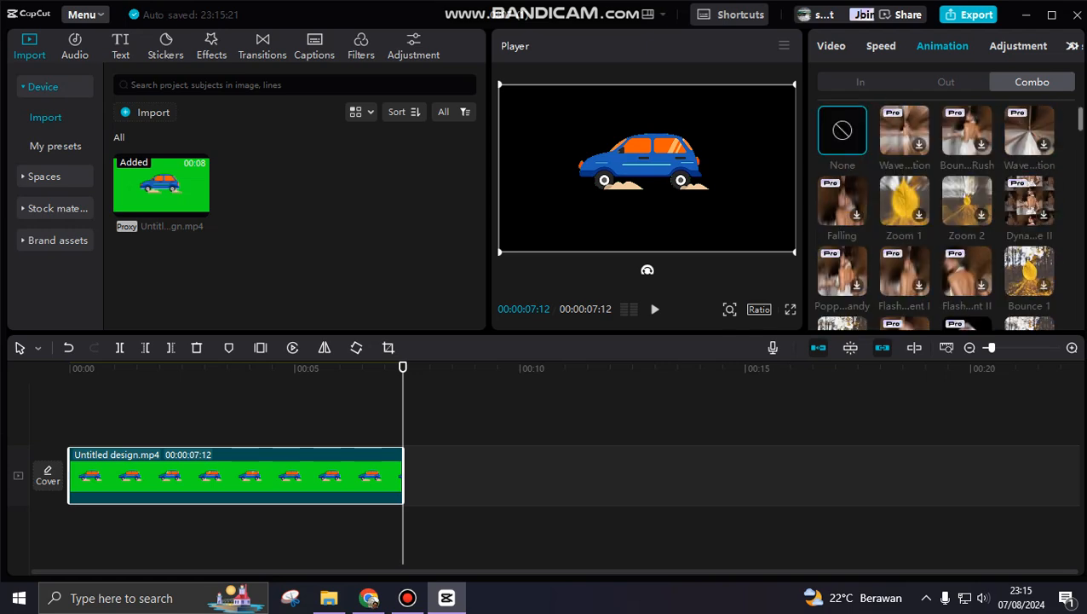
Try the Right Zoom, Bounce 1 and Pan Right combo animations on the car clip.
scroll(937, 213, "down", 2)
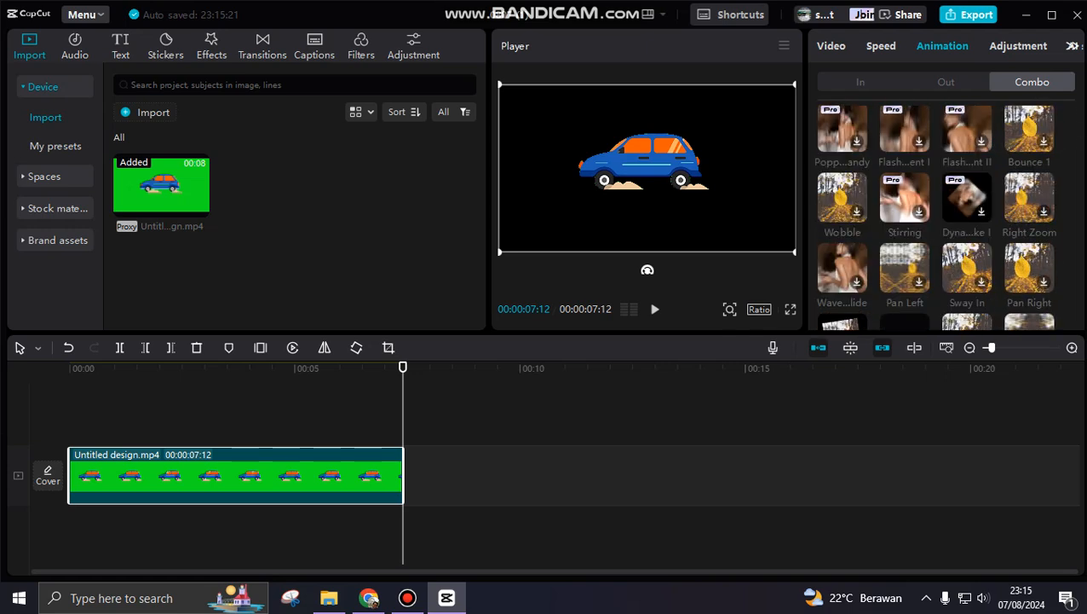
left_click(1028, 197)
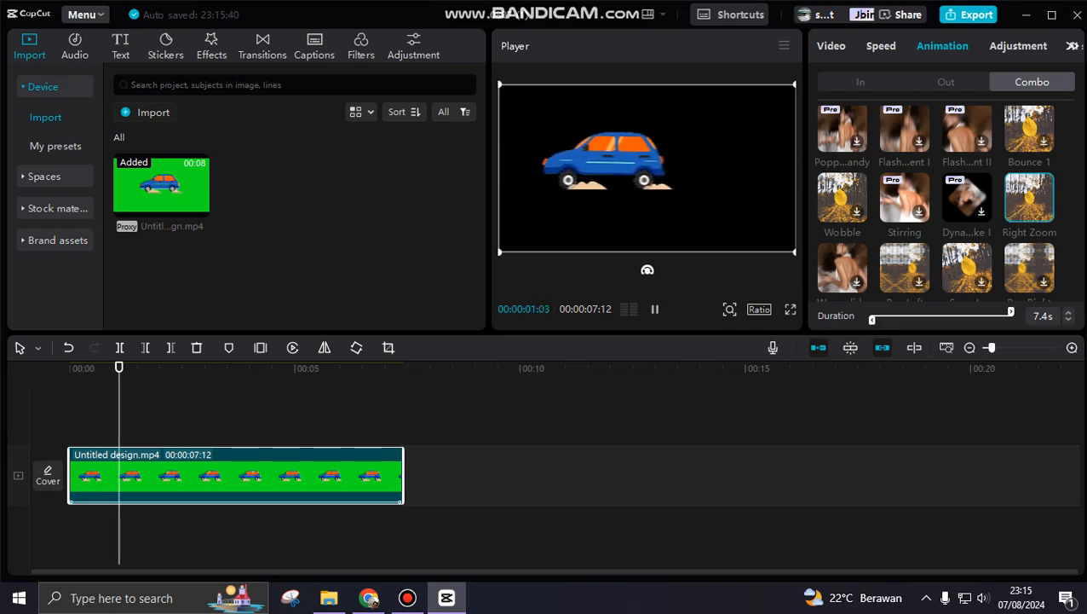
left_click(1030, 128)
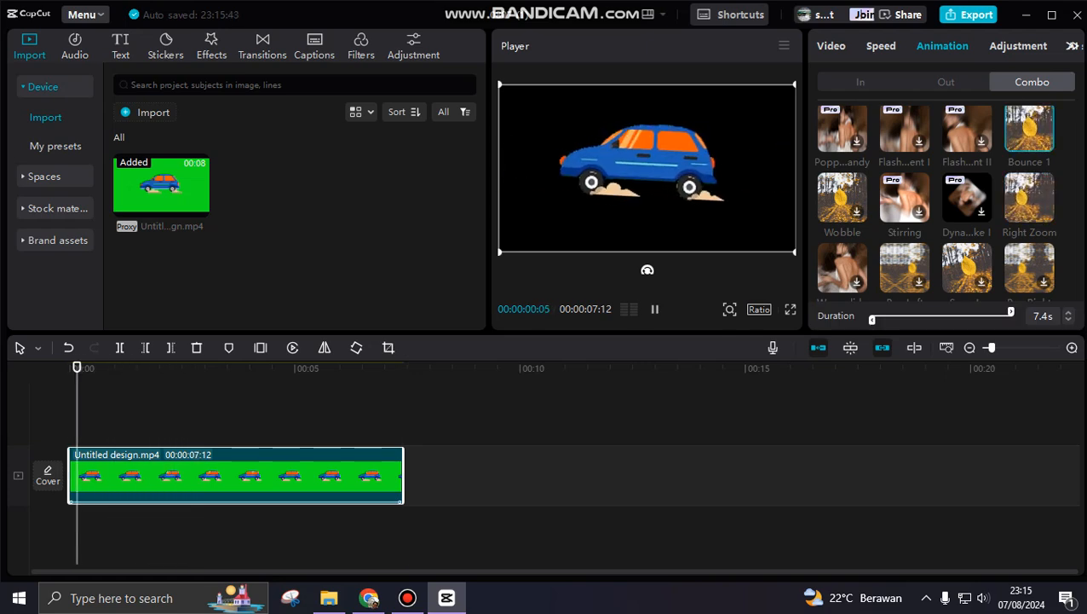
left_click(1029, 268)
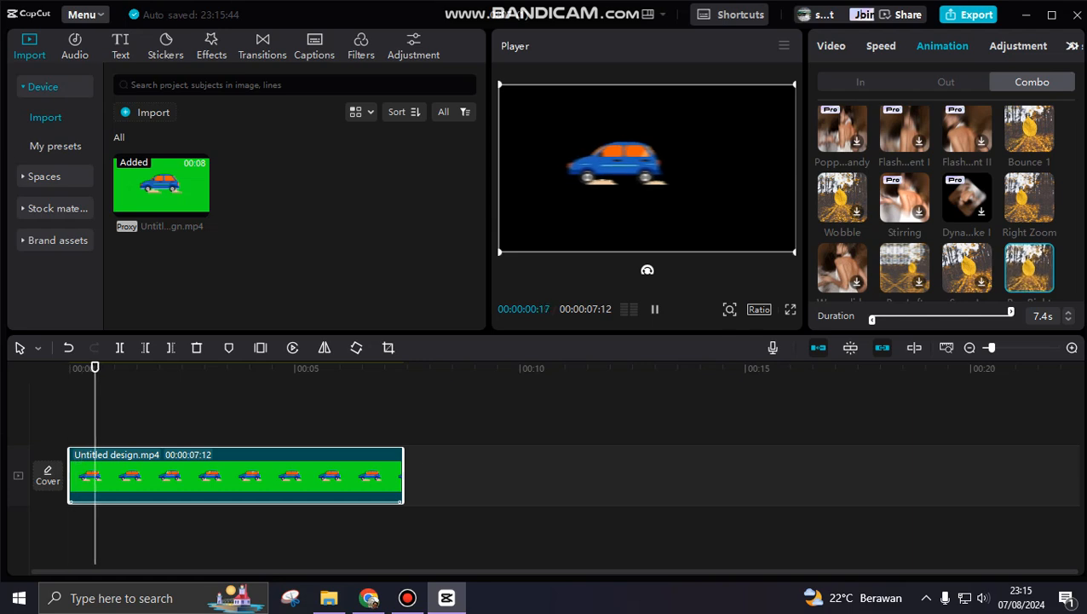
Compare further combo animations, including Bend-Zoom, on the car clip and apply Pendulum 2.
scroll(935, 203, "down", 3)
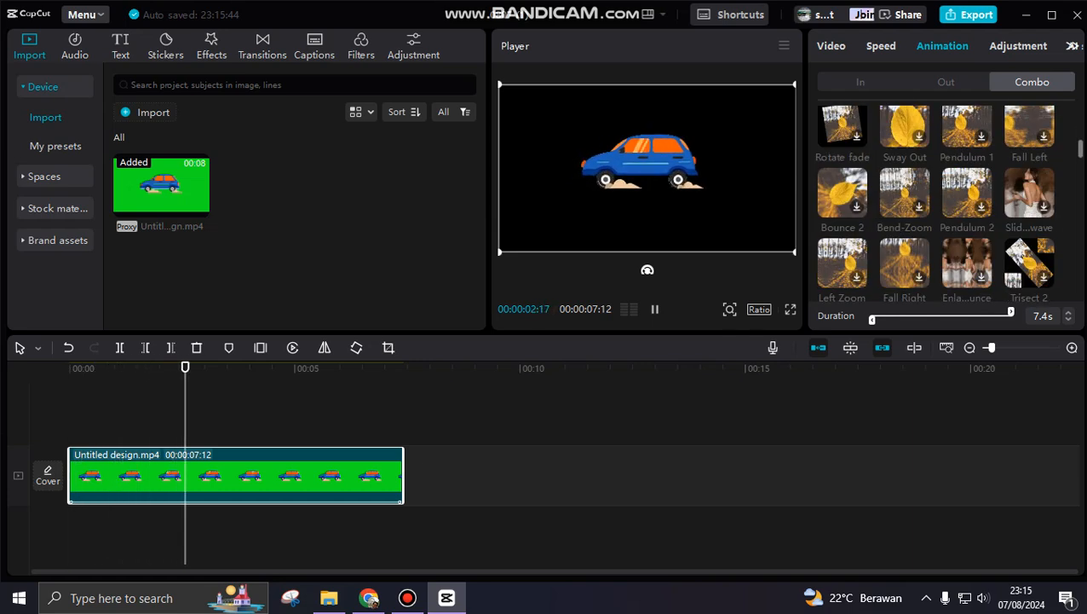
left_click(970, 204)
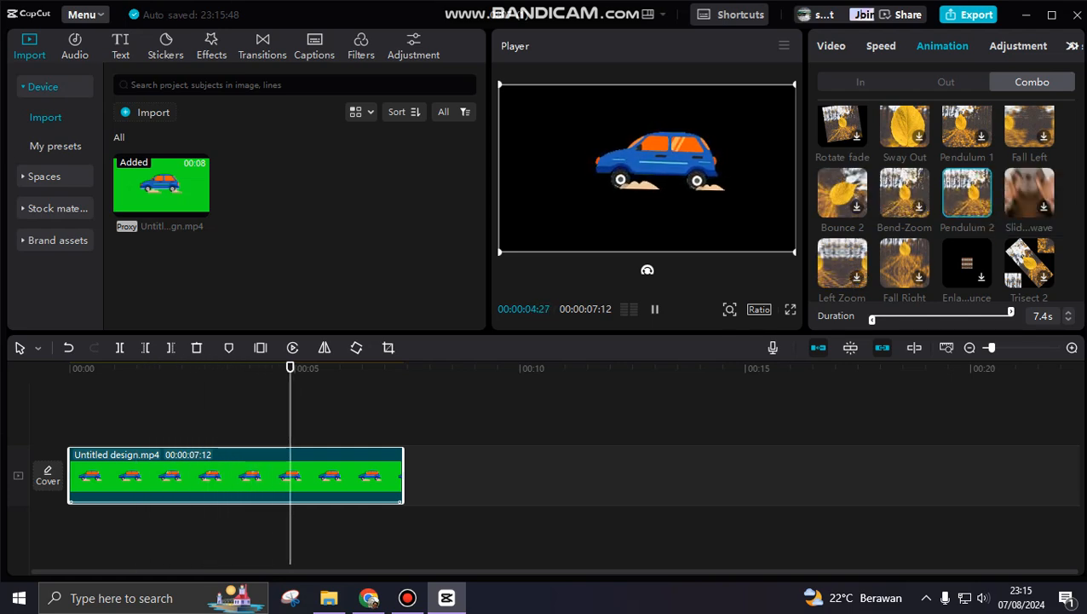
left_click(1029, 194)
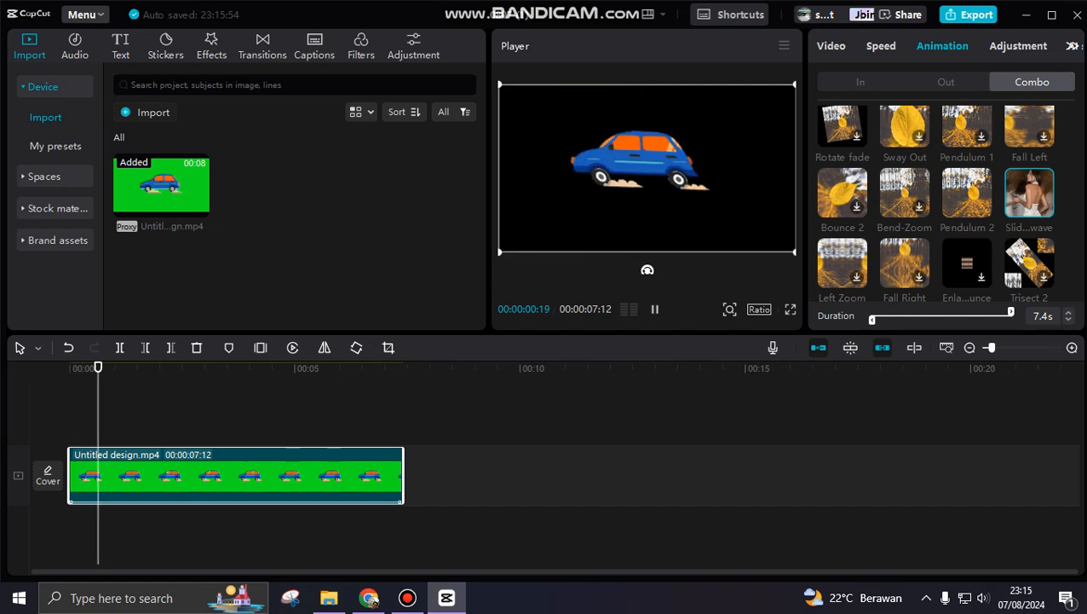
left_click(967, 194)
left_click(905, 194)
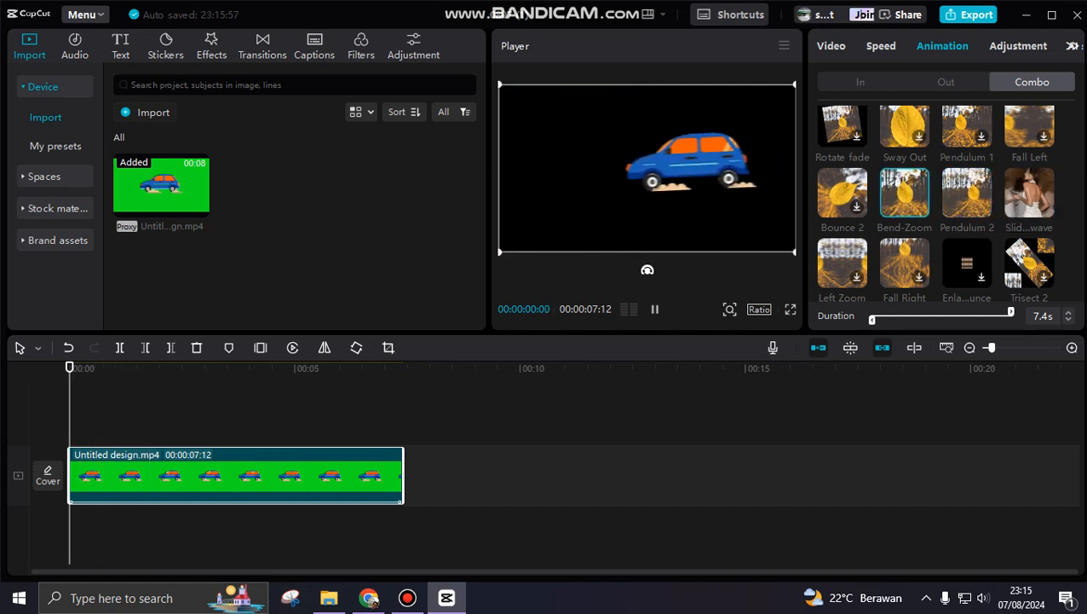
left_click(967, 194)
Shorten the Pendulum 2 animation's duration to 4.3 s and deselect the clip.
scroll(967, 195, "down", 1)
scroll(937, 205, "up", 1)
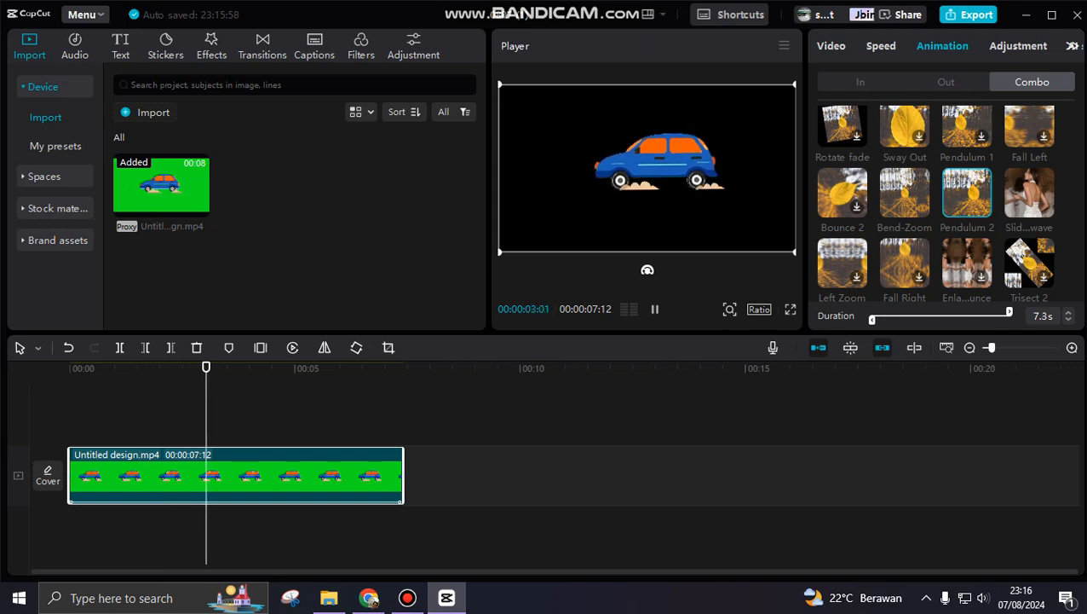
left_click_drag(958, 313, 953, 313)
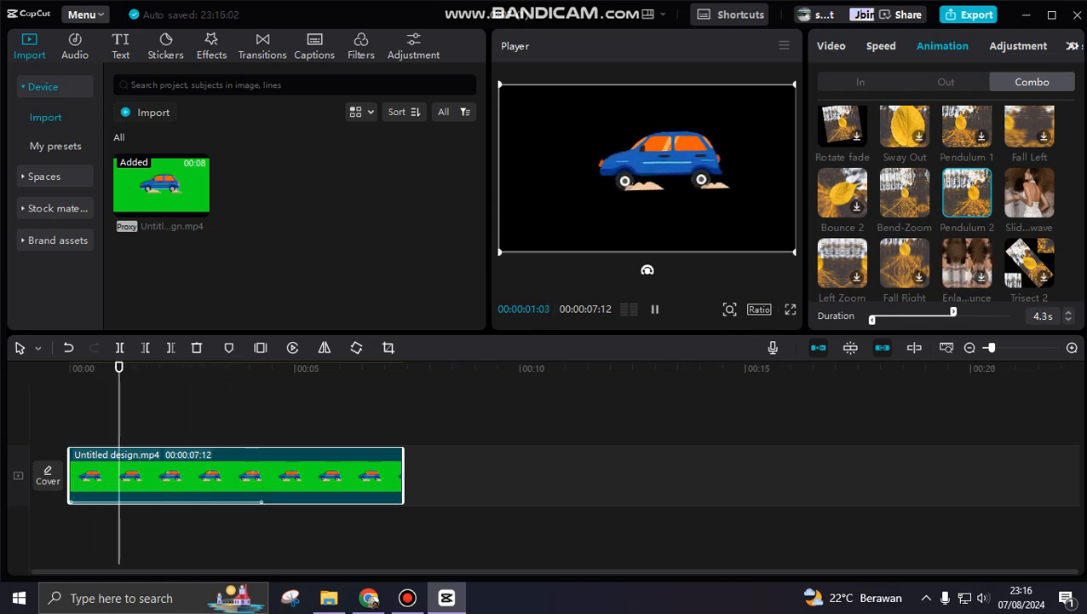
scroll(965, 263, "down", 1)
left_click(793, 435)
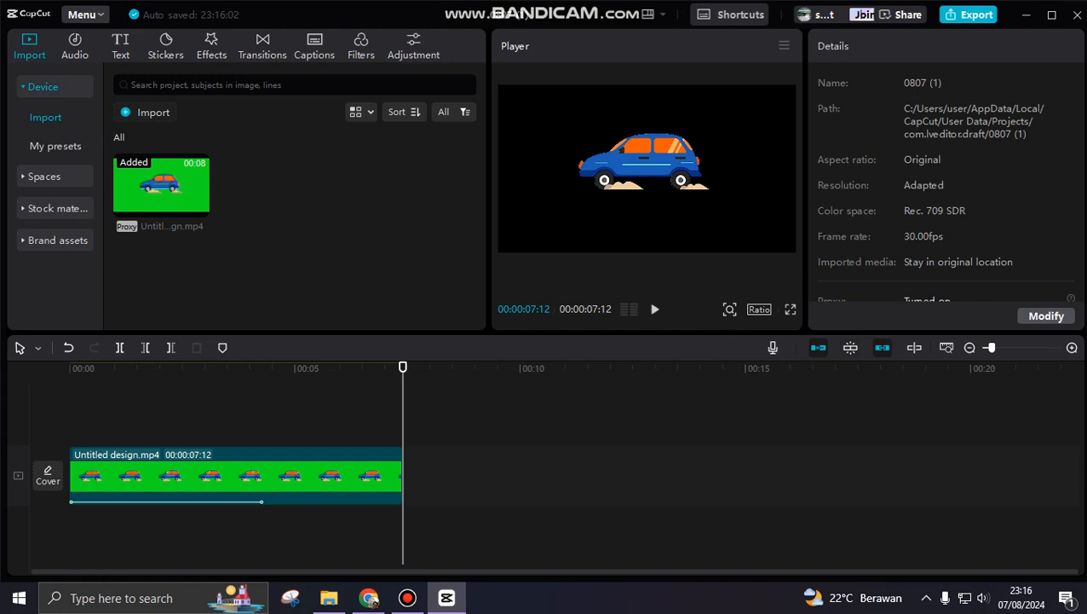
Select the car clip and play part of it to check the shortened animation.
left_click(255, 477)
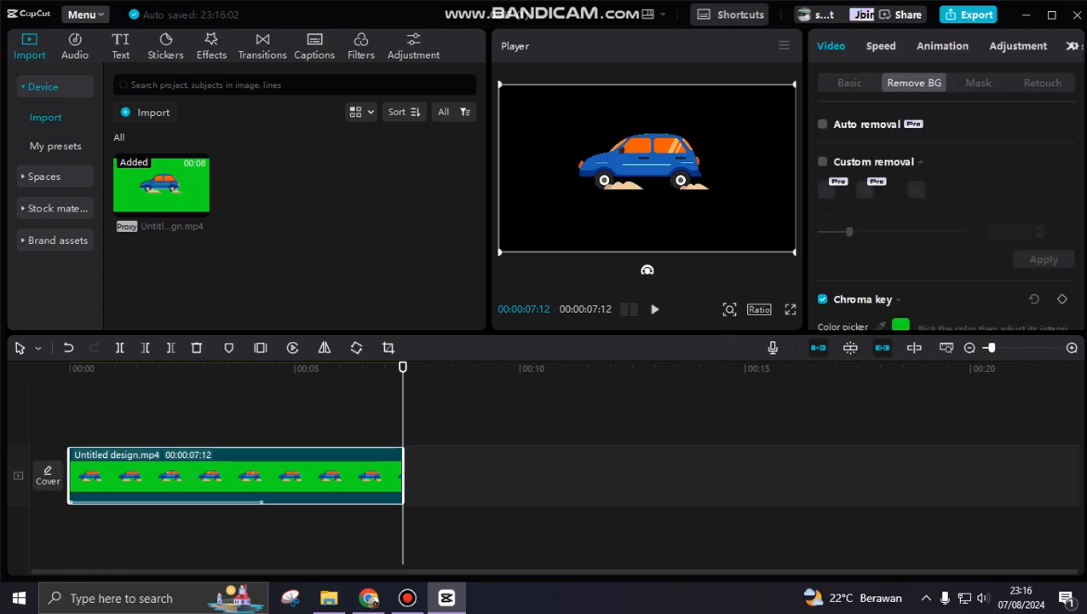
key("space")
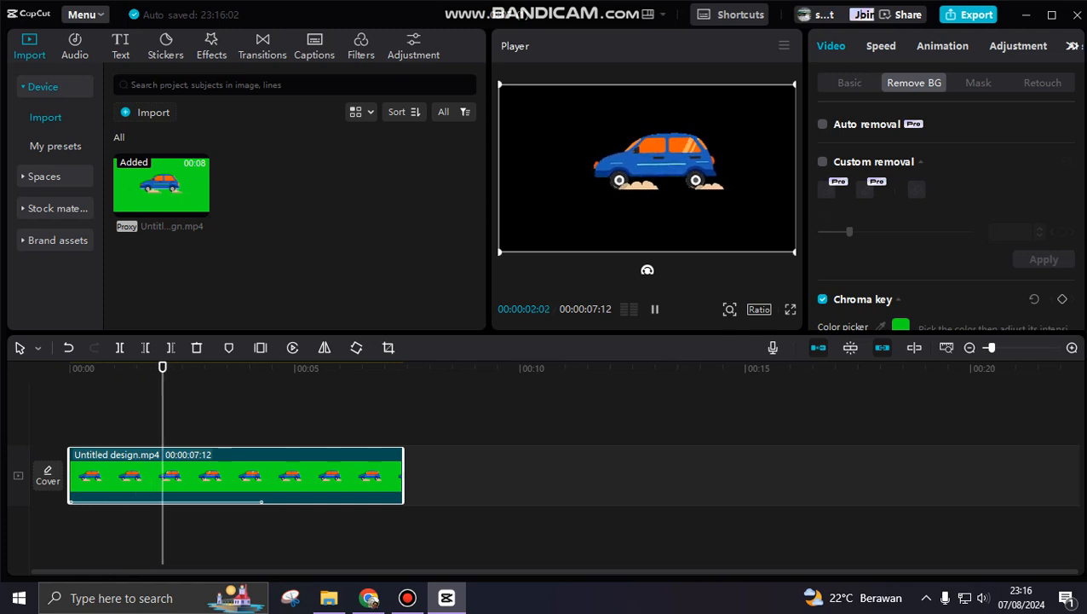
key("space")
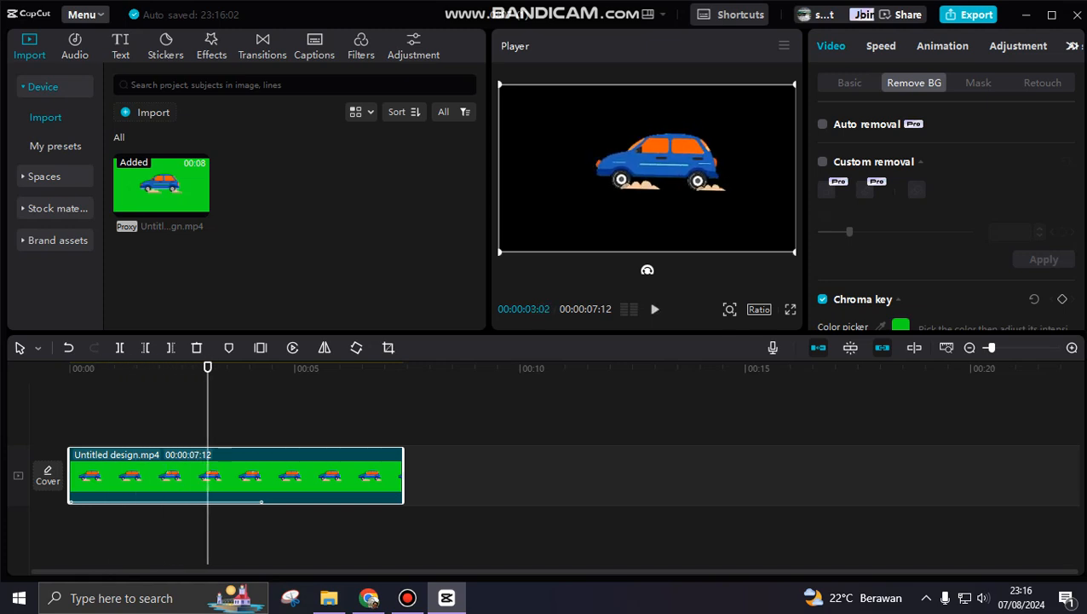
Search the music library for "car sound".
left_click(75, 46)
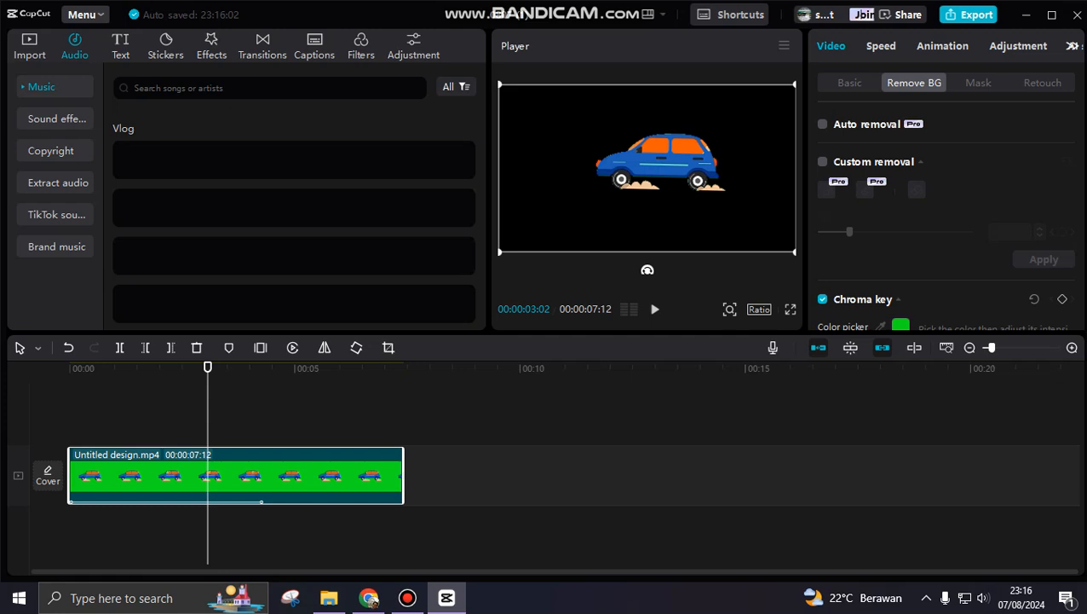
left_click(213, 88)
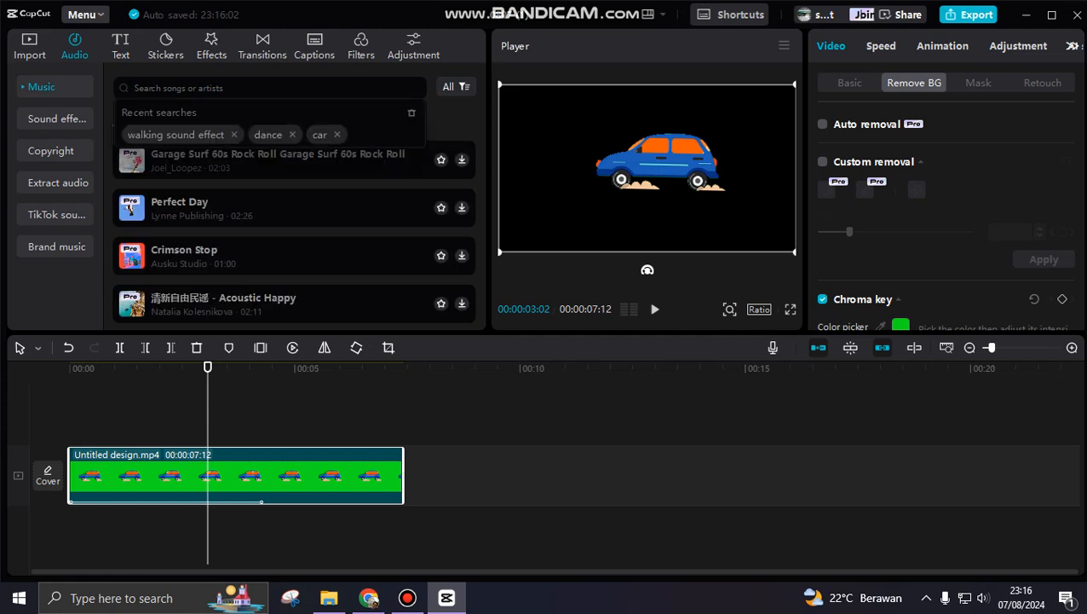
type("cr")
key("BackSpace")
type("A")
type("ar")
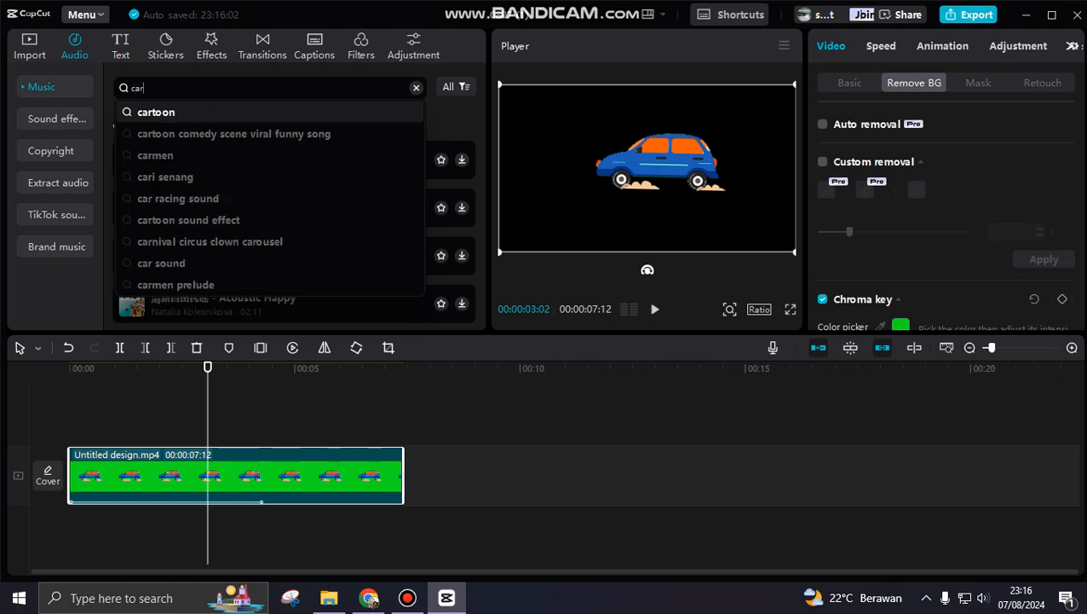
left_click(161, 263)
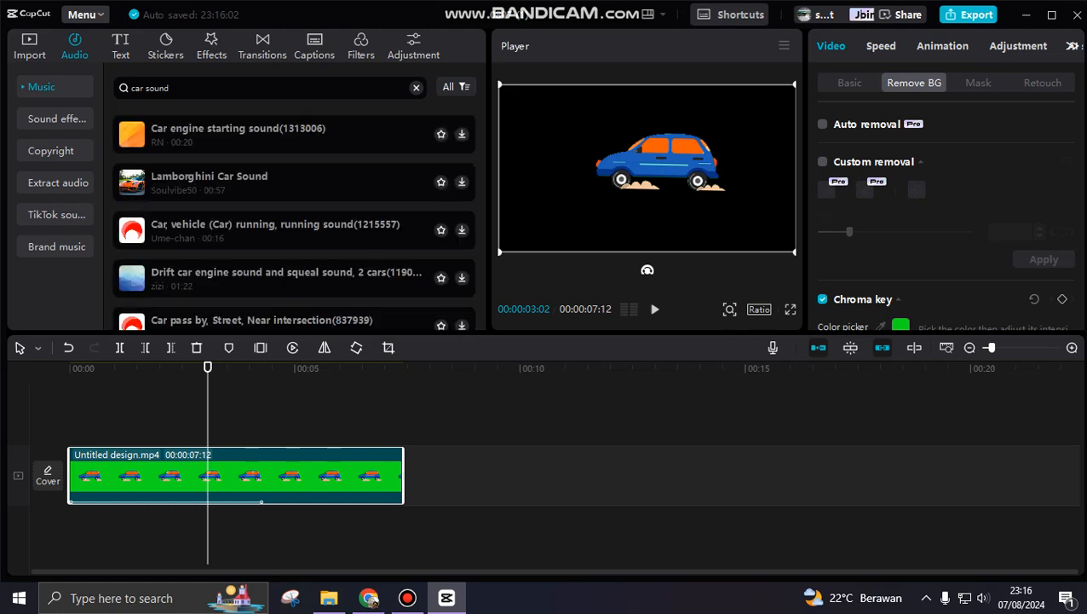
Add Car engine starting sound(1313006) beneath the car clip, matching the clip's length, and play both from the start.
left_click_drag(171, 135, 66, 530)
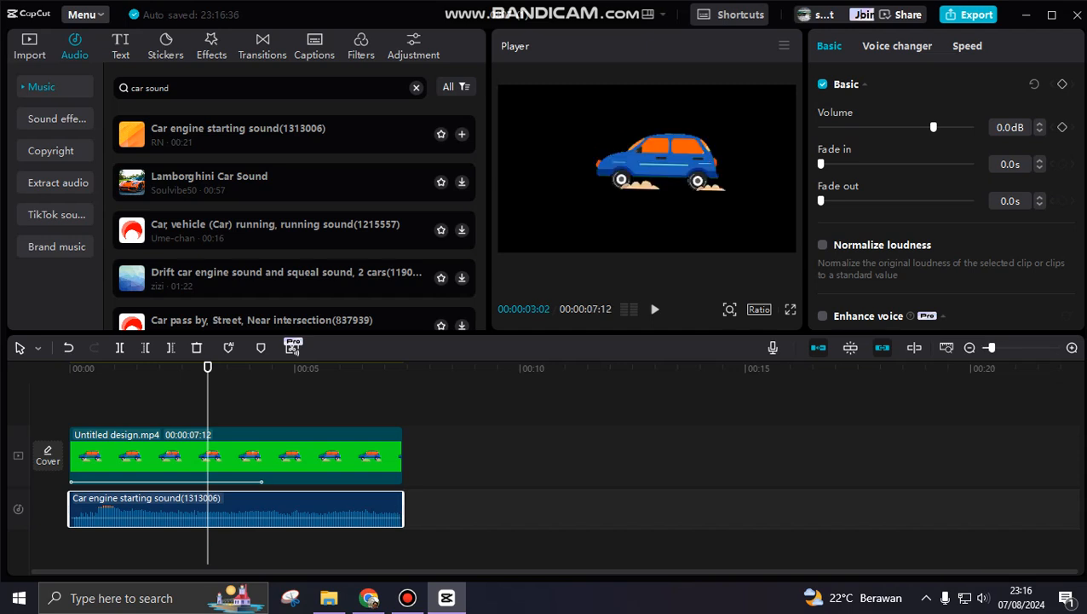
left_click_drag(208, 367, 70, 368)
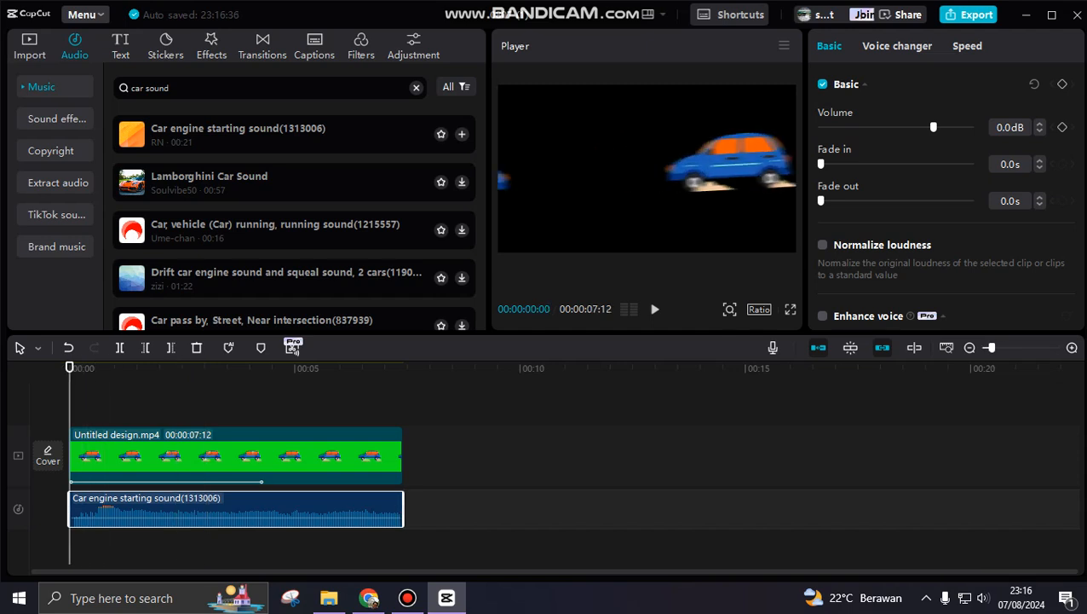
key("space")
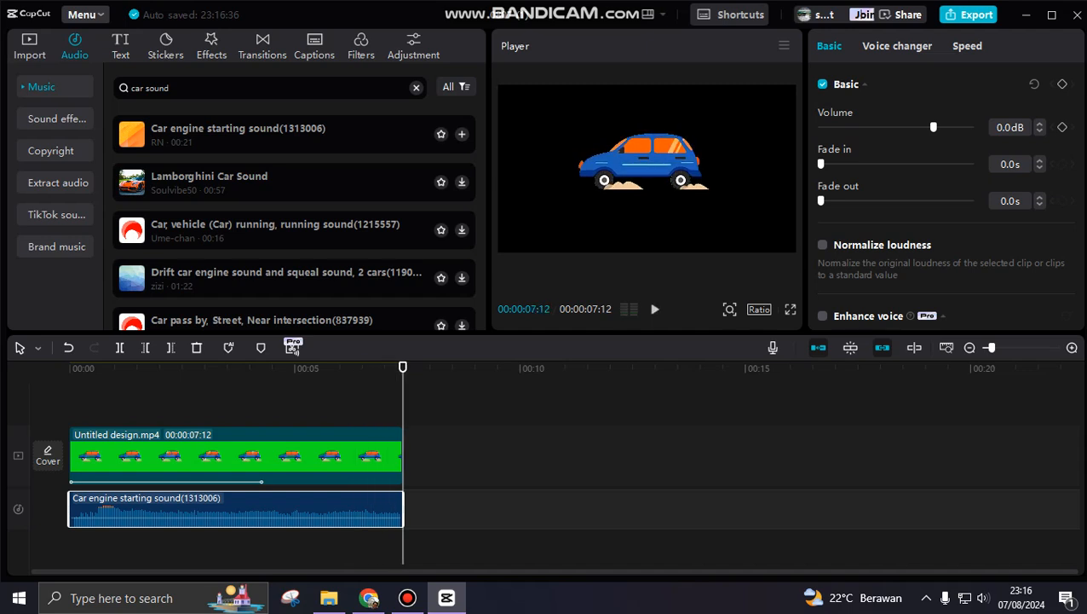
Select the car clip and replay the video with its engine sound from the beginning.
left_click(647, 168)
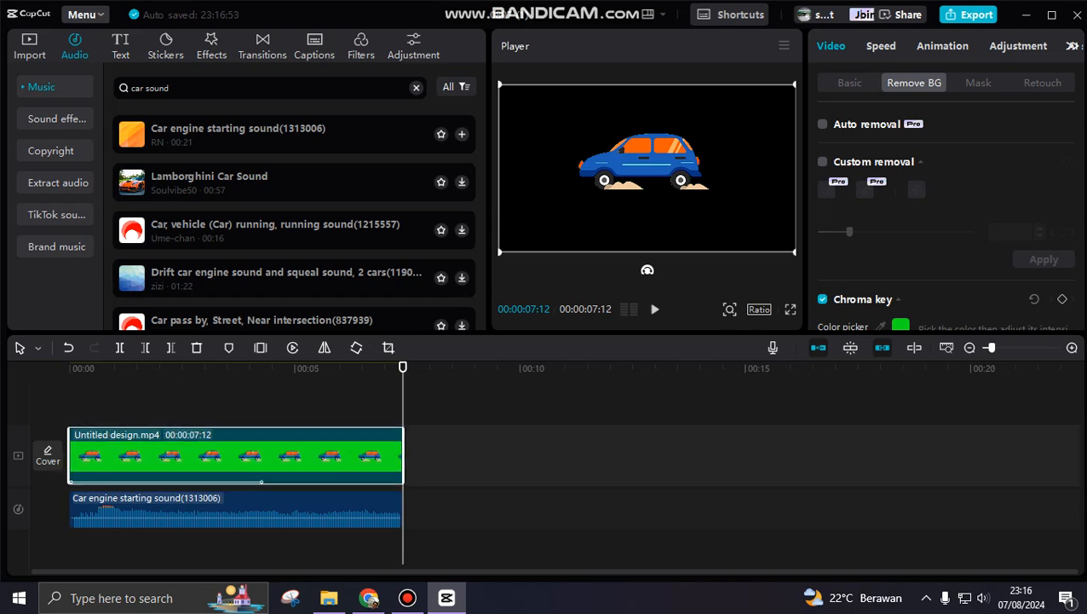
key("Home")
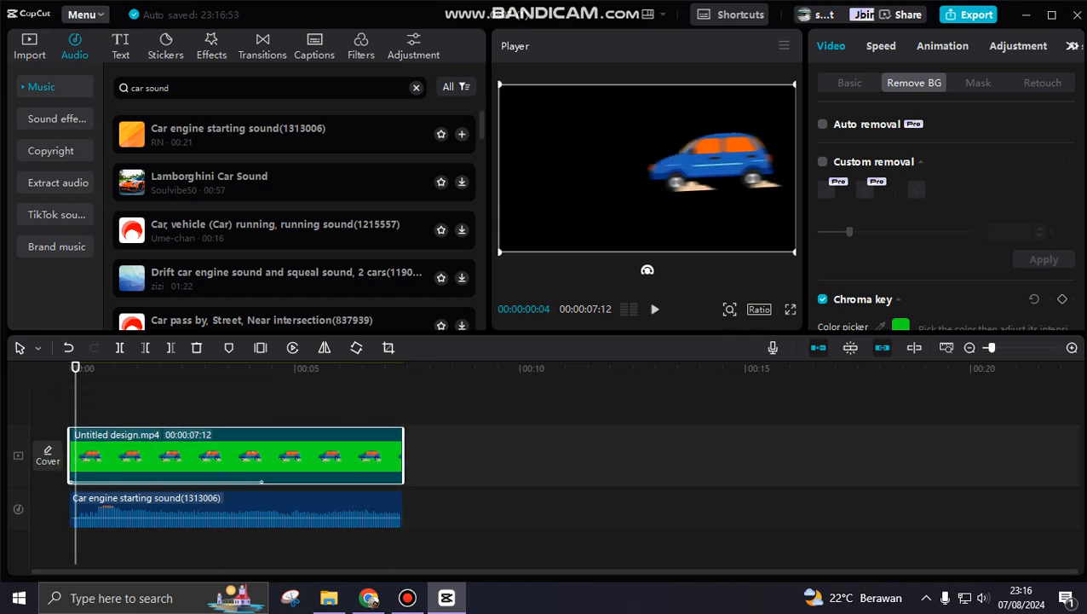
key("space")
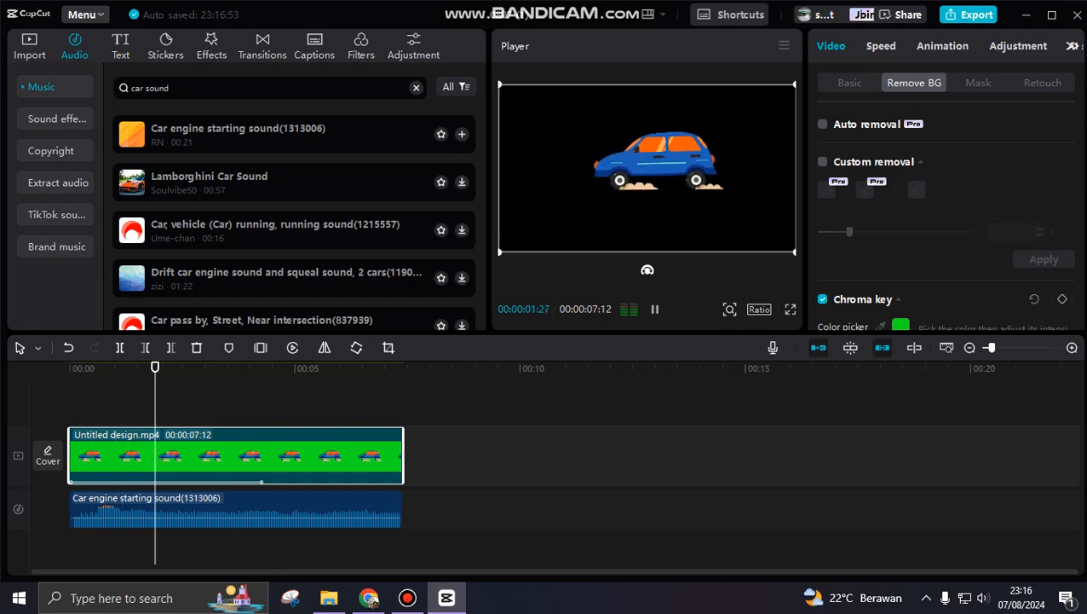